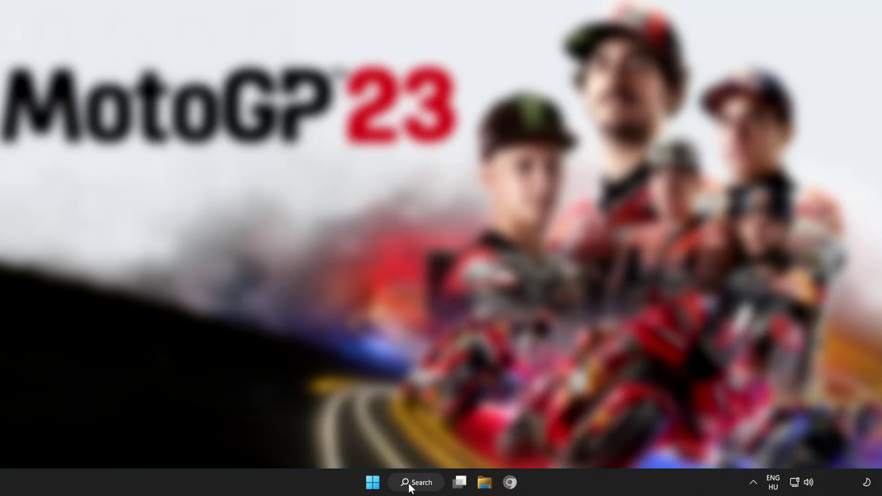
Step: Search Windows for 'device manager' so Device Manager shows as the best match
{"action": "left_click", "coordinate": [419, 486]}
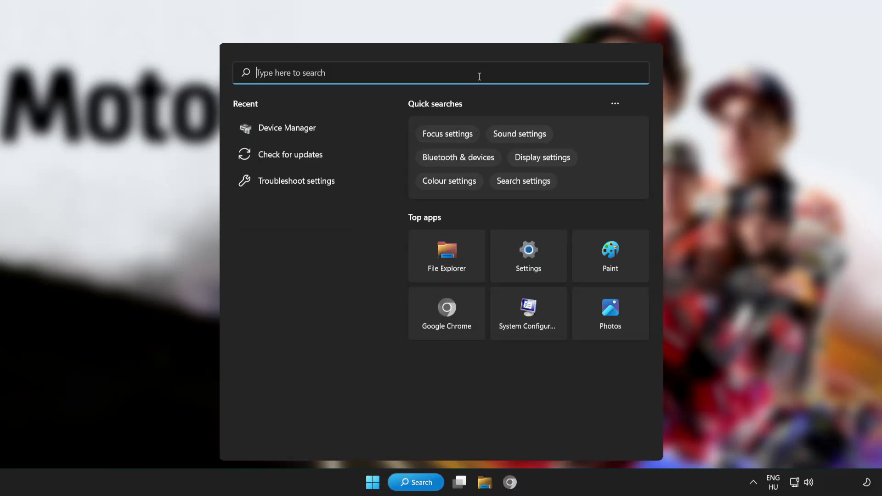
{"action": "type", "text": "dev"}
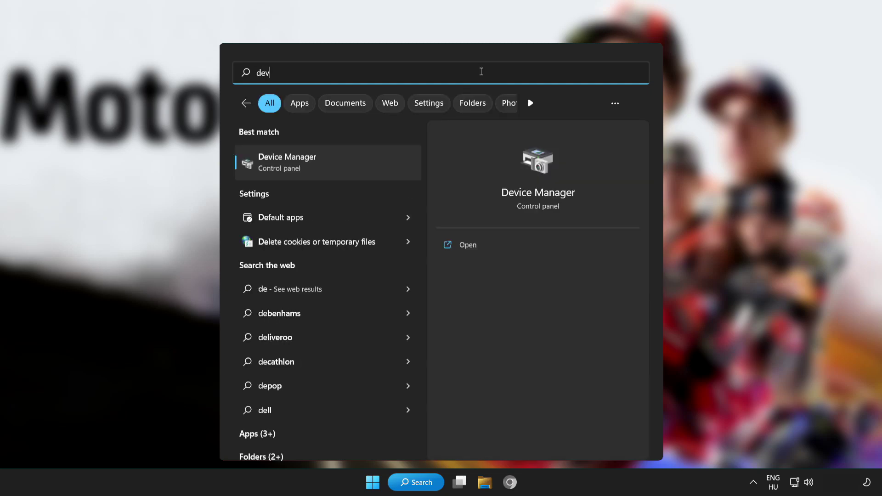
{"action": "type", "text": "ice manager"}
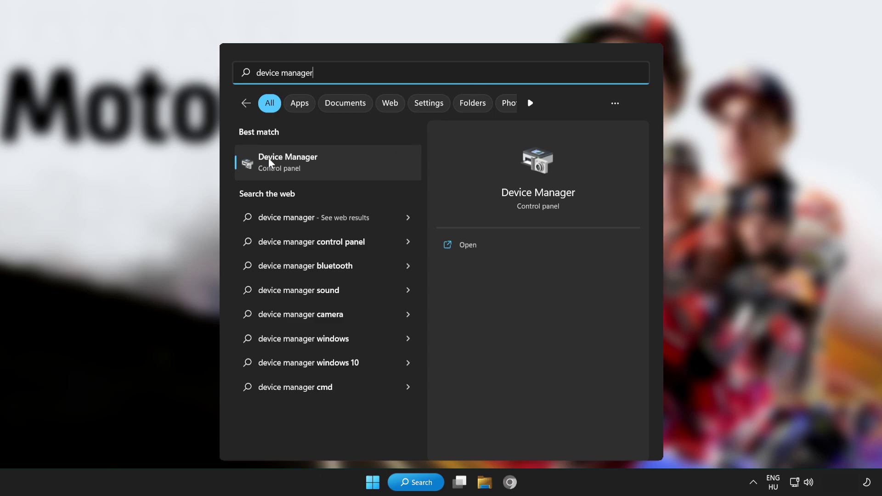
Step: In maximized Device Manager, auto-search for a newer VMware SVGA 3D driver; the best one is already installed
{"action": "left_click", "coordinate": [366, 162]}
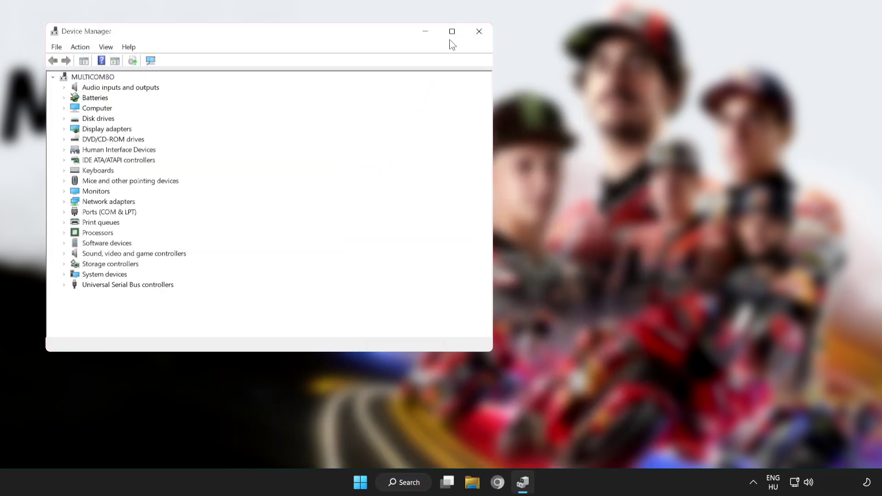
{"action": "left_click", "coordinate": [452, 34]}
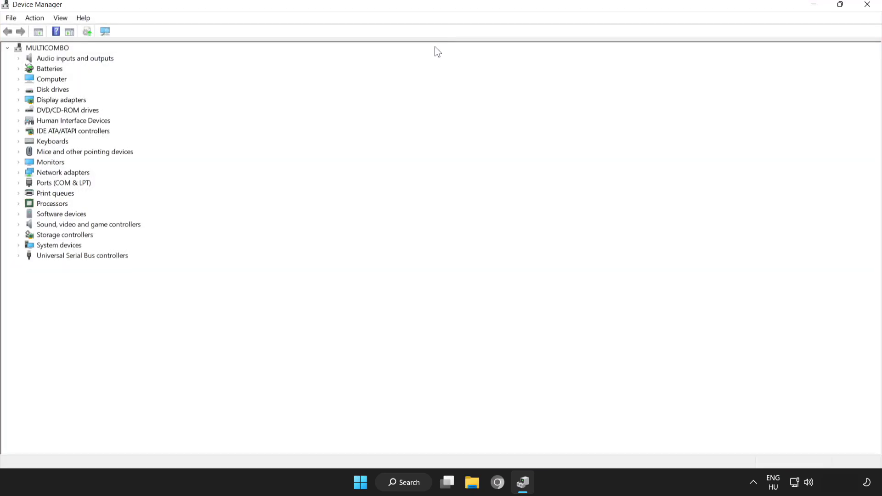
{"action": "left_click", "coordinate": [60, 101]}
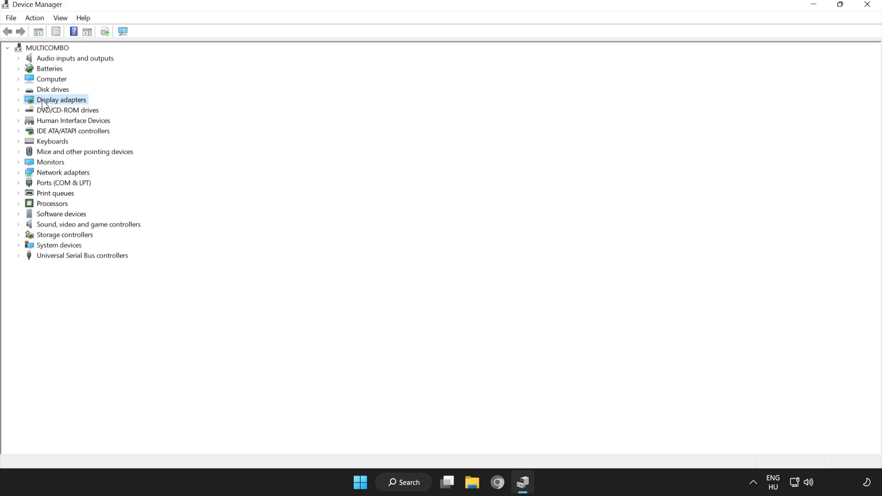
{"action": "left_click", "coordinate": [18, 100]}
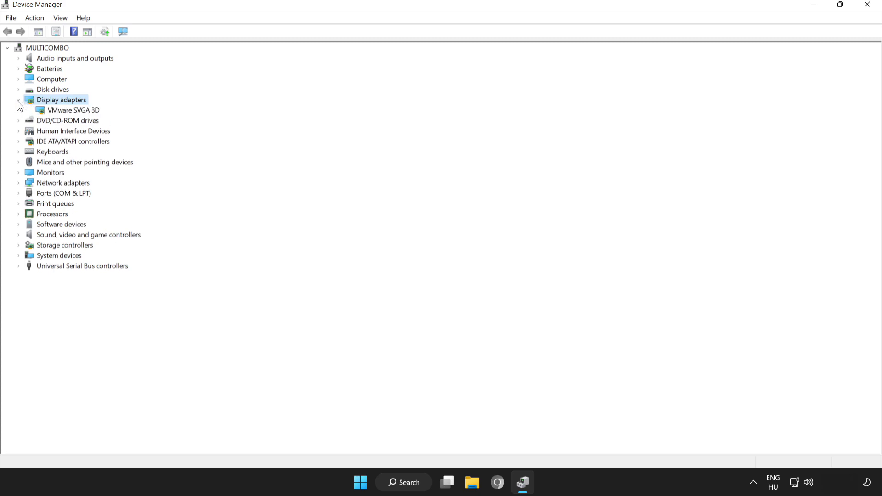
{"action": "left_click", "coordinate": [55, 111]}
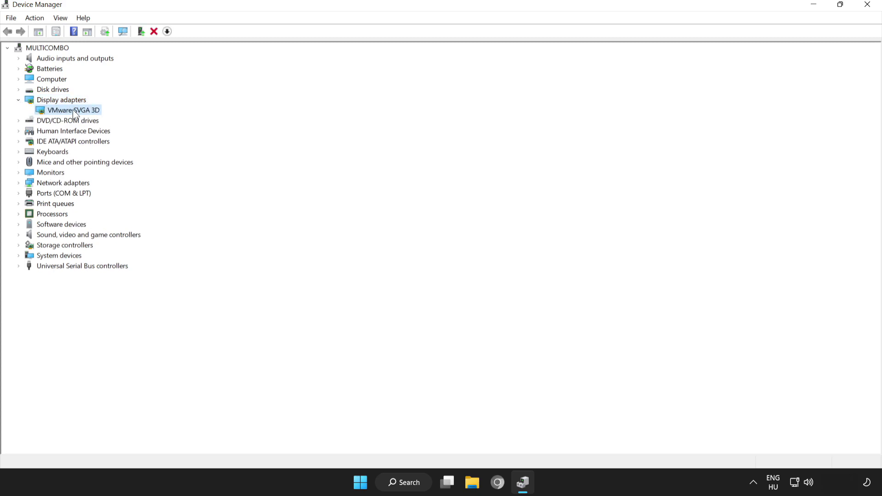
{"action": "right_click", "coordinate": [67, 111]}
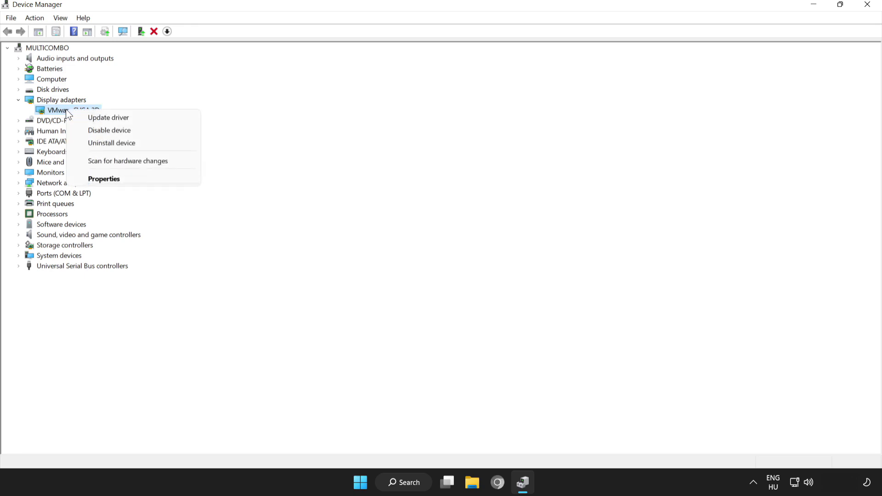
{"action": "left_click", "coordinate": [108, 117]}
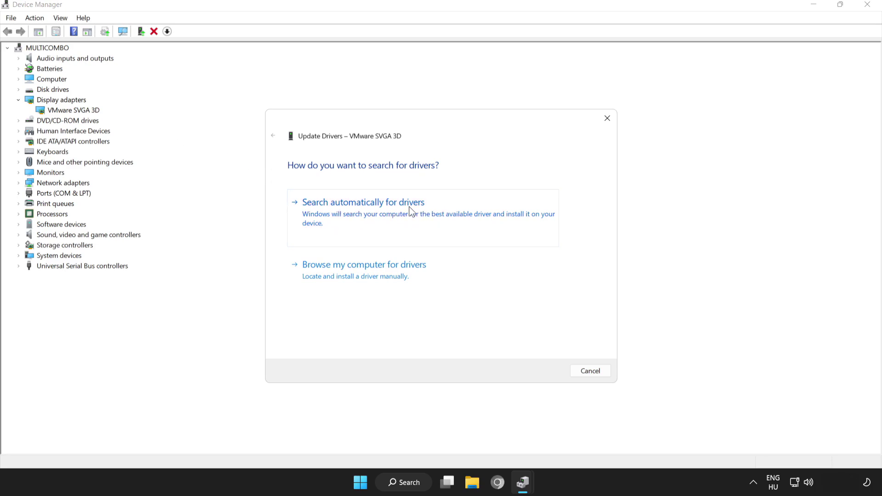
{"action": "left_click", "coordinate": [374, 206]}
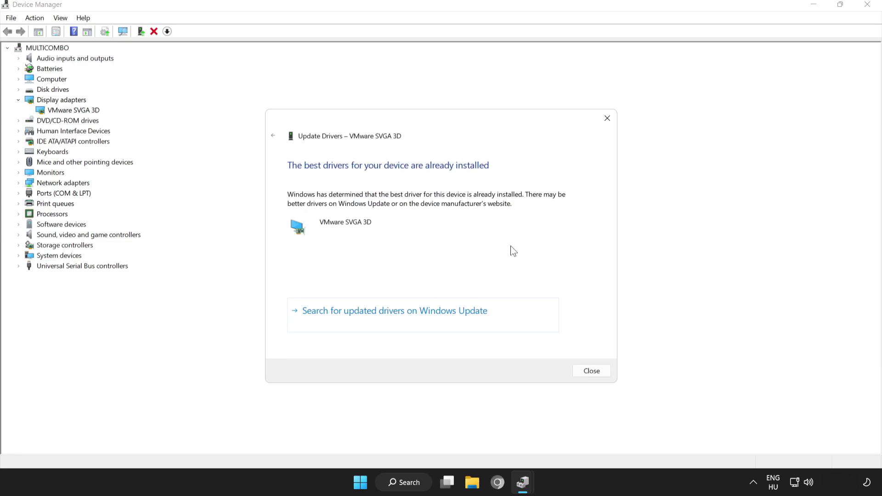
{"action": "left_click", "coordinate": [592, 371]}
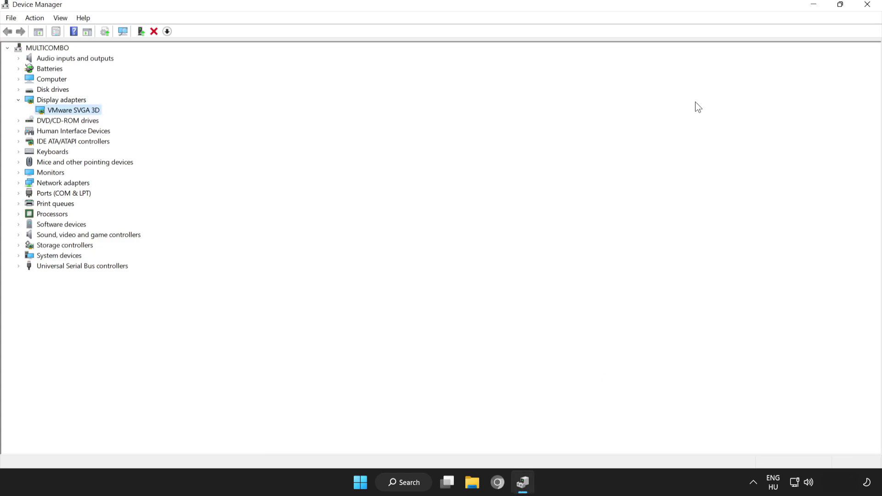
Step: Switch the active power plan from Balanced to High performance via the 'edit power plan' search
{"action": "left_click", "coordinate": [869, 11]}
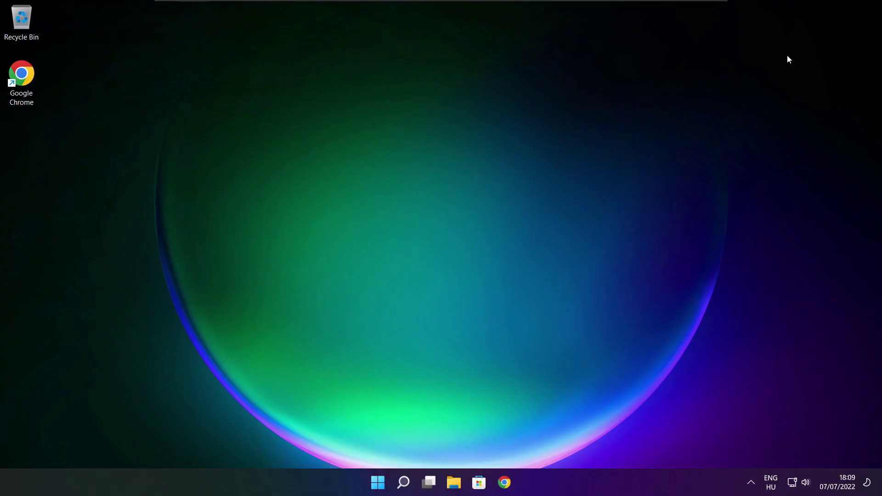
{"action": "left_click", "coordinate": [404, 483]}
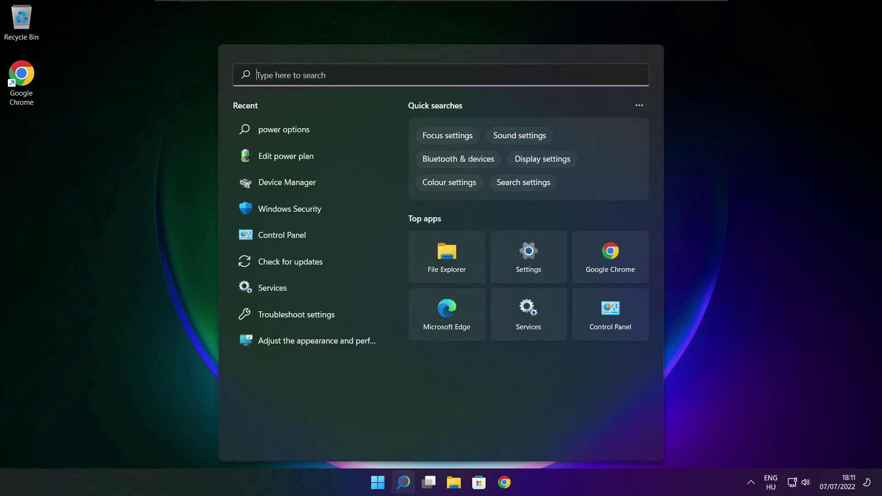
{"action": "type", "text": "ed"}
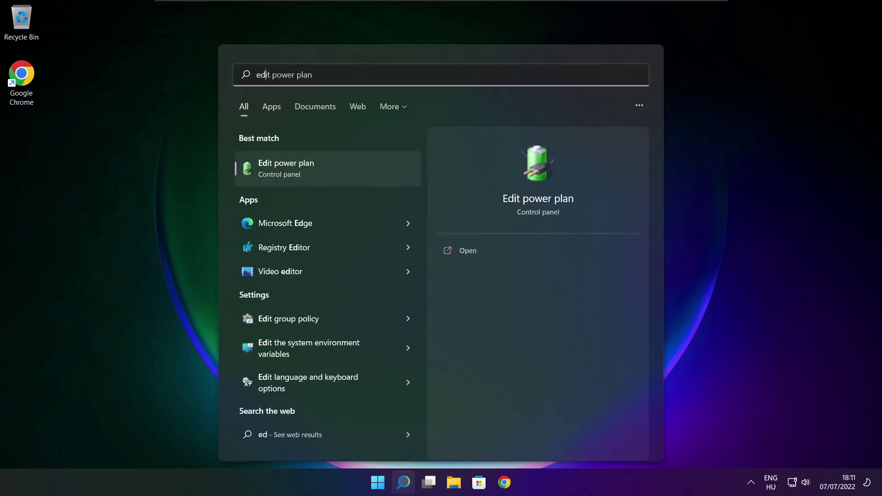
{"action": "type", "text": "it power plan"}
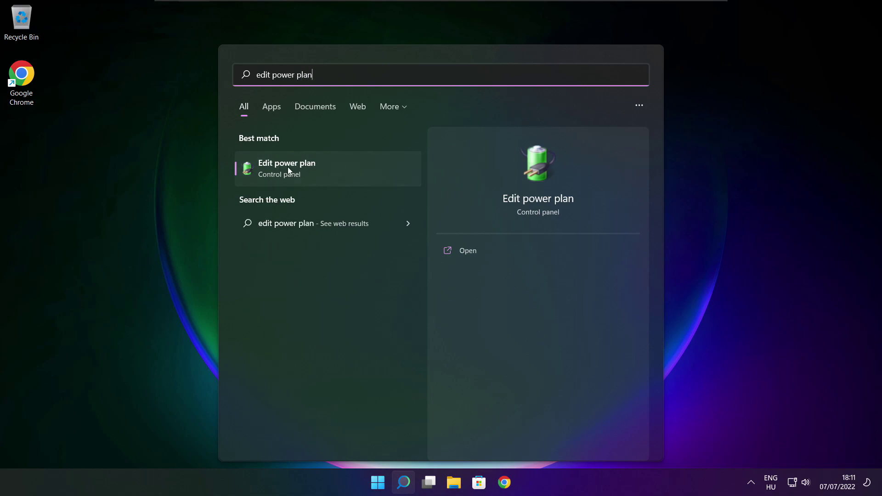
{"action": "left_click", "coordinate": [348, 171]}
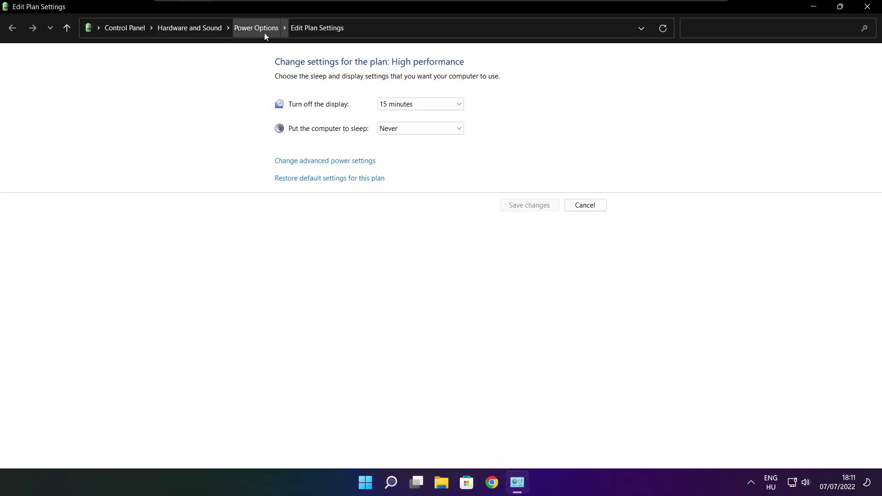
{"action": "left_click", "coordinate": [262, 34]}
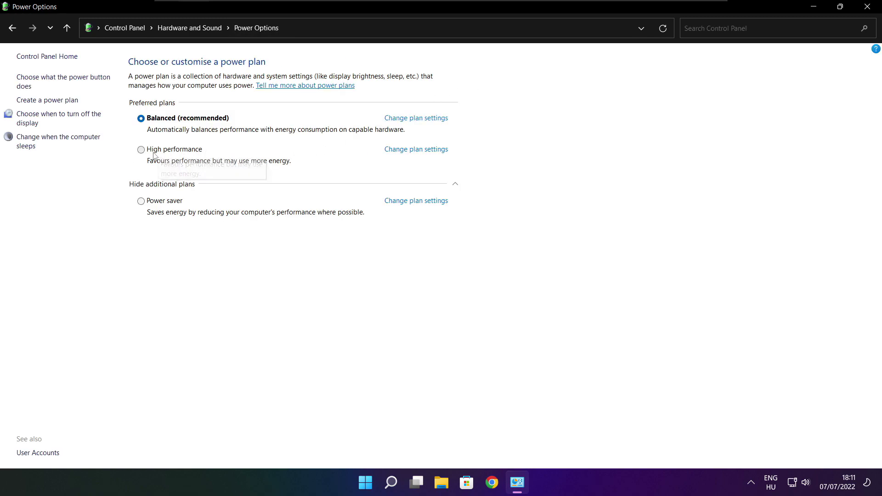
{"action": "left_click", "coordinate": [183, 151]}
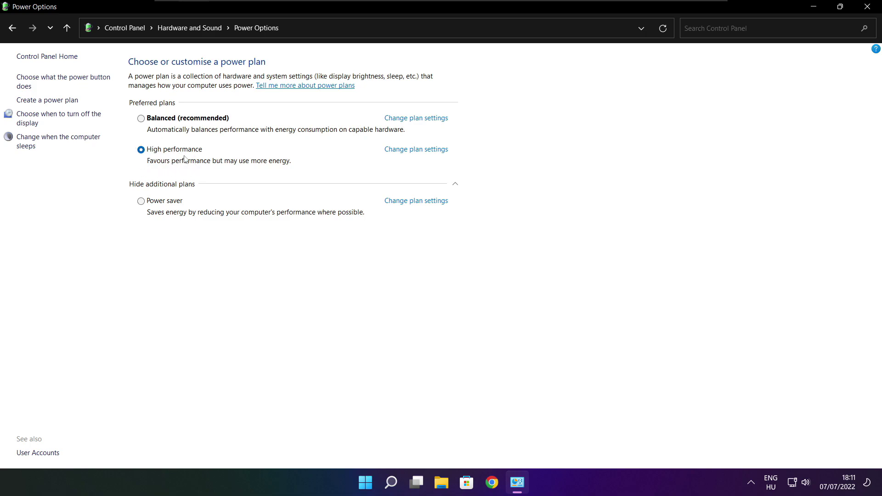
{"action": "left_click", "coordinate": [870, 6]}
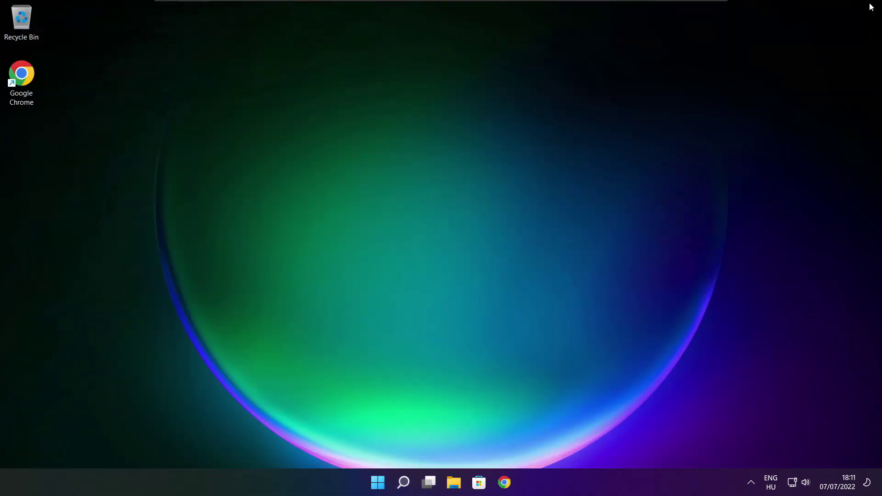
Step: Turn Off the Xbox Game Bar controller-button option under Gaming settings, then close Settings
{"action": "left_click", "coordinate": [406, 486]}
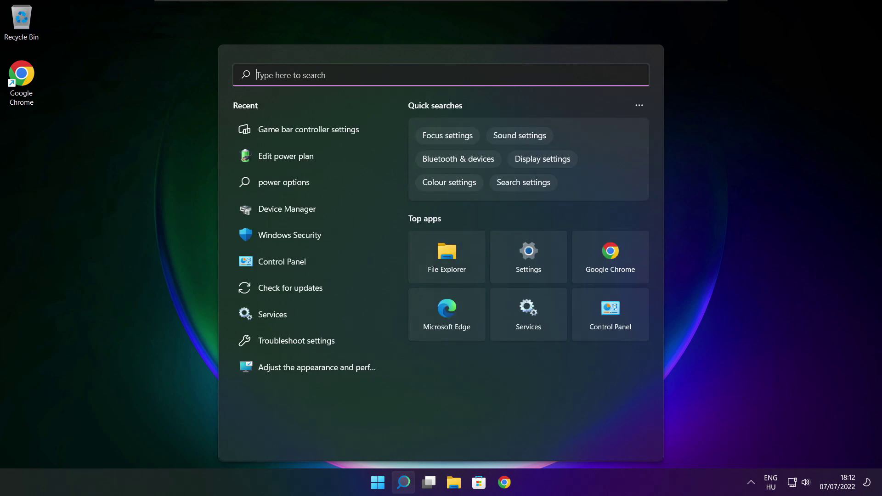
{"action": "type", "text": "game m"}
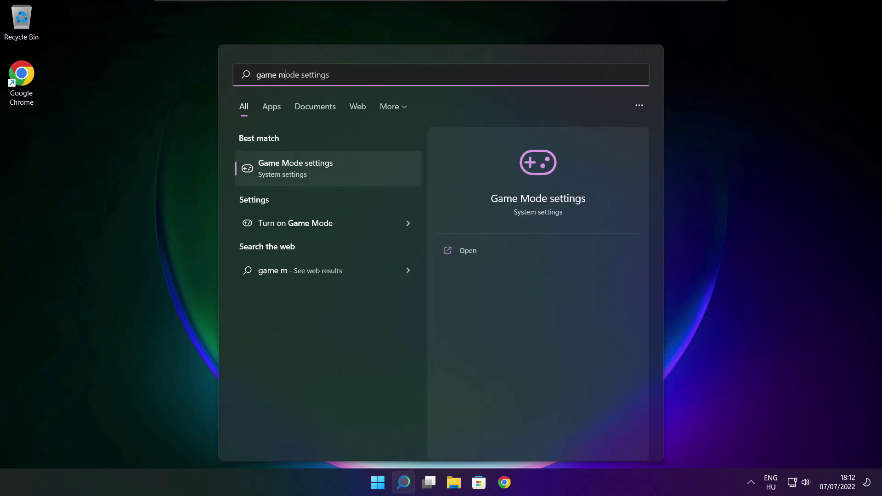
{"action": "type", "text": "ode"}
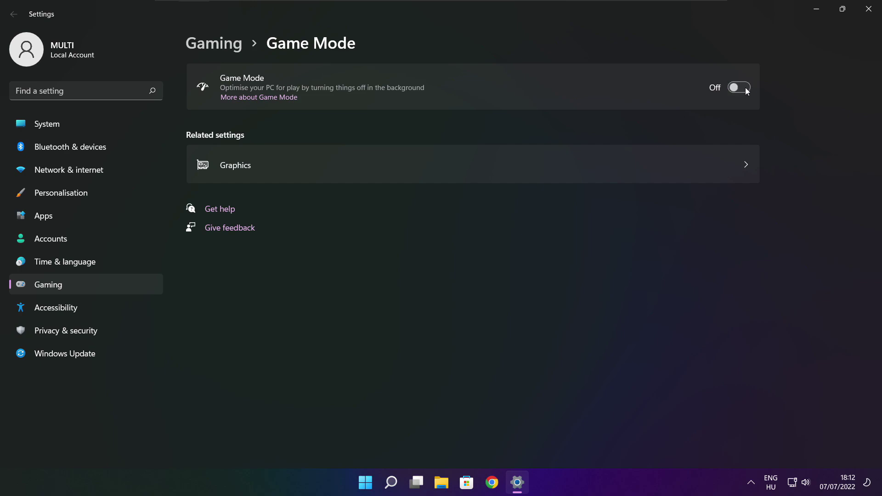
{"action": "left_click", "coordinate": [218, 46]}
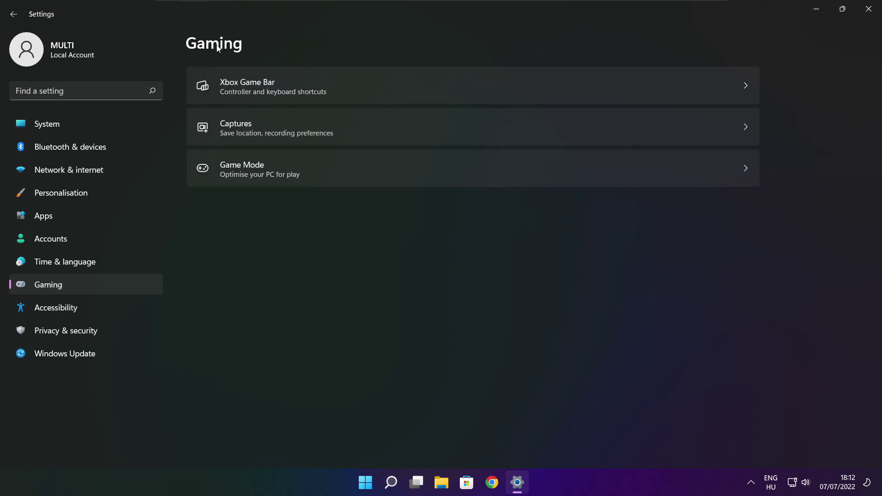
{"action": "left_click", "coordinate": [360, 95]}
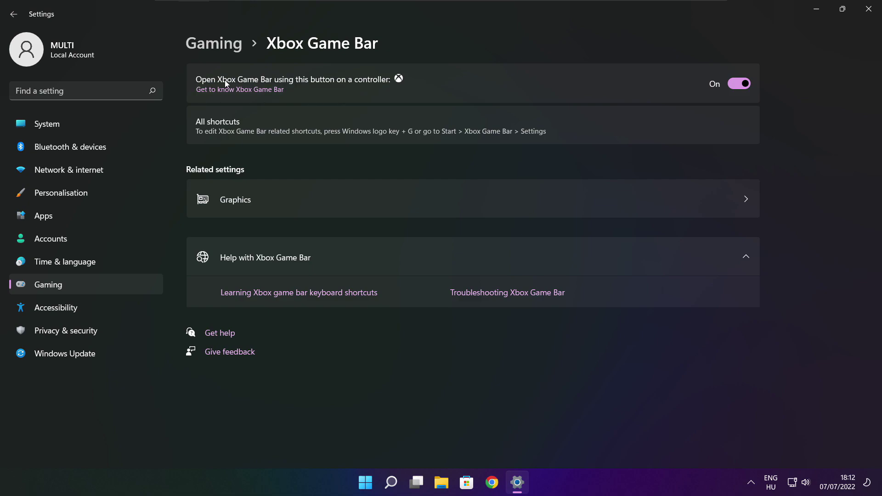
{"action": "left_click", "coordinate": [733, 86]}
{"action": "left_click", "coordinate": [869, 15]}
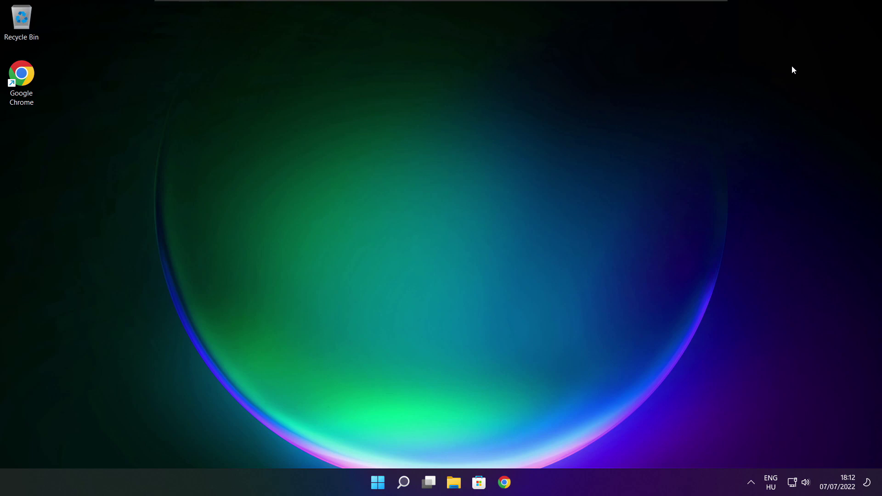
Step: Launch Task Manager from the Start button's quick menu and show its Startup apps
{"action": "right_click", "coordinate": [380, 484]}
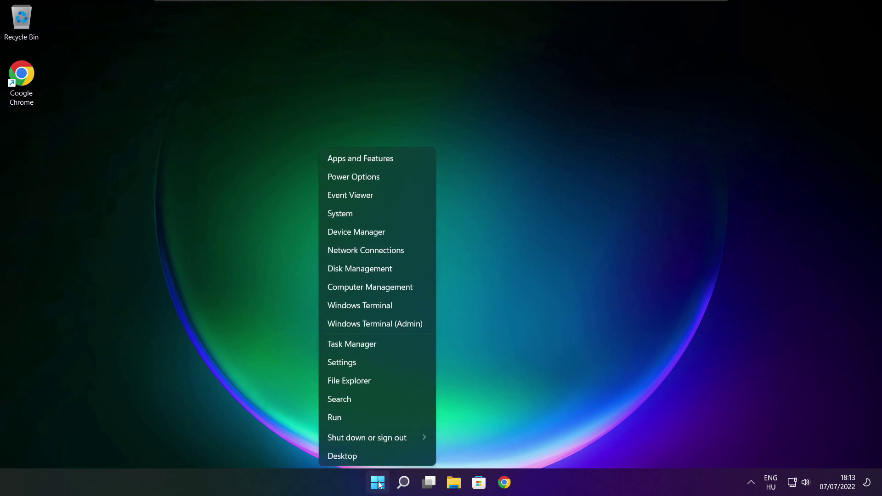
{"action": "left_click", "coordinate": [380, 344]}
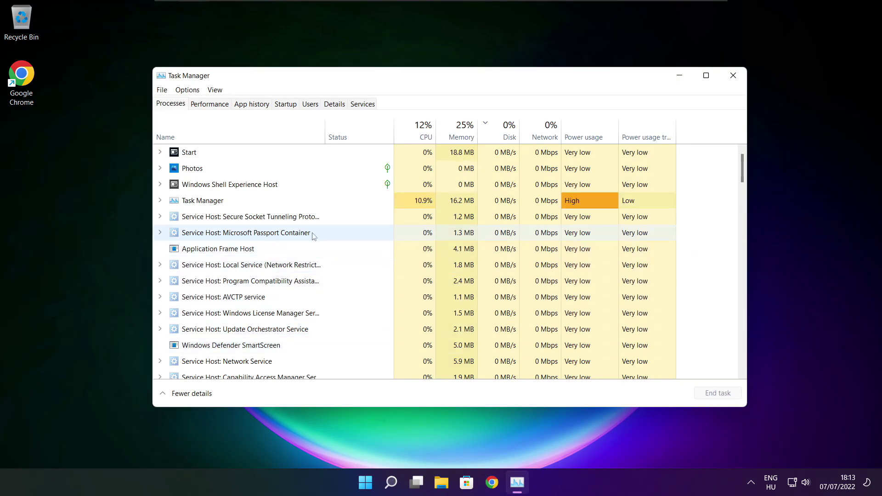
{"action": "left_click", "coordinate": [288, 107]}
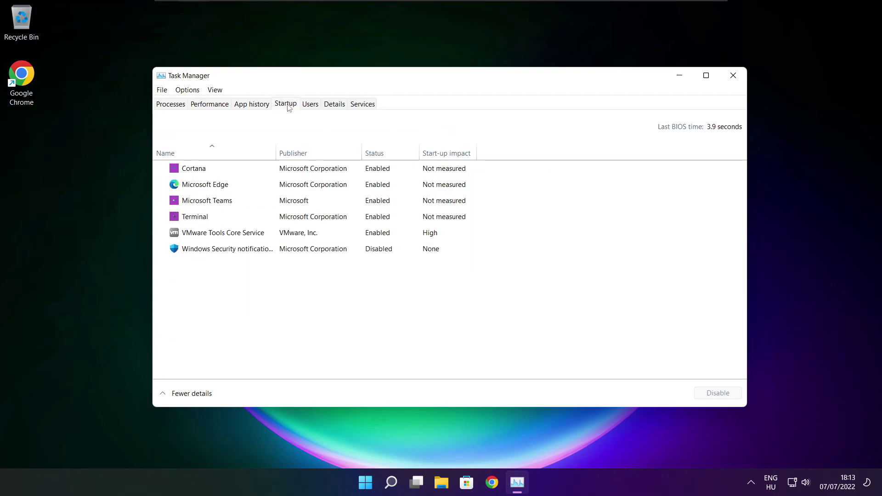
Step: Disable Cortana, Microsoft Edge, Microsoft Teams and Terminal at startup, then close Task Manager
{"action": "left_click", "coordinate": [298, 173]}
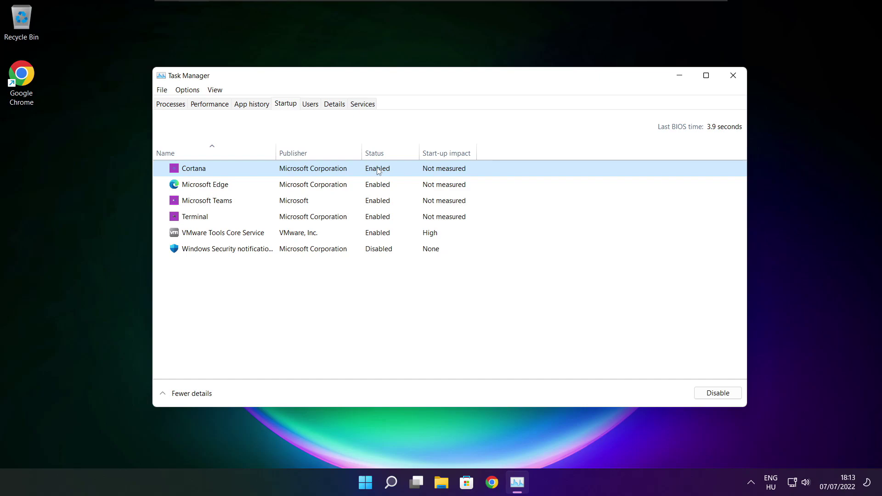
{"action": "left_click", "coordinate": [718, 394]}
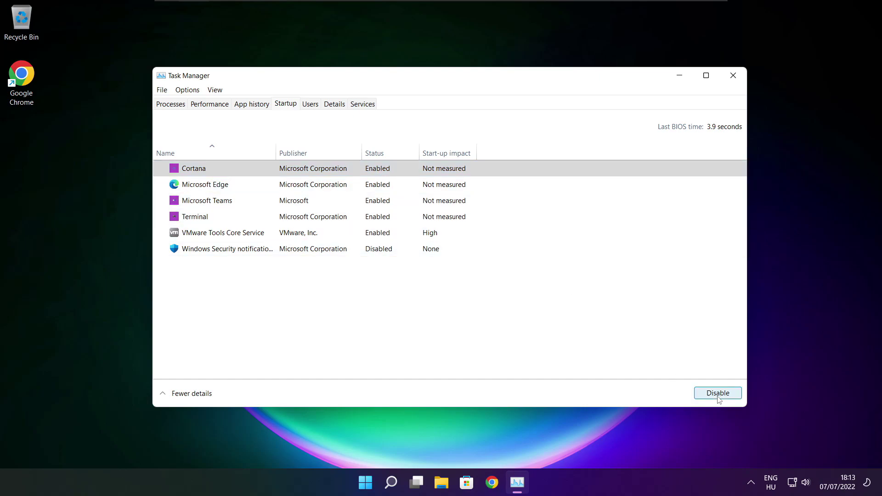
{"action": "left_click", "coordinate": [272, 186]}
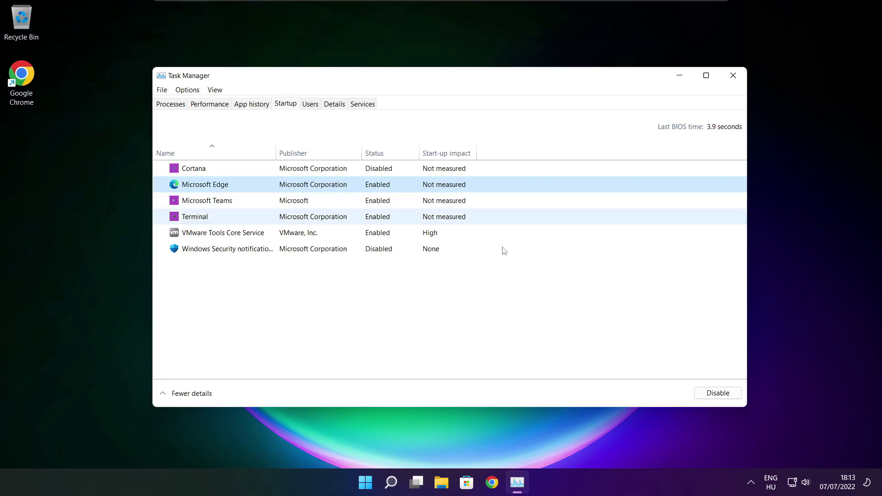
{"action": "left_click", "coordinate": [716, 393]}
{"action": "left_click", "coordinate": [270, 205]}
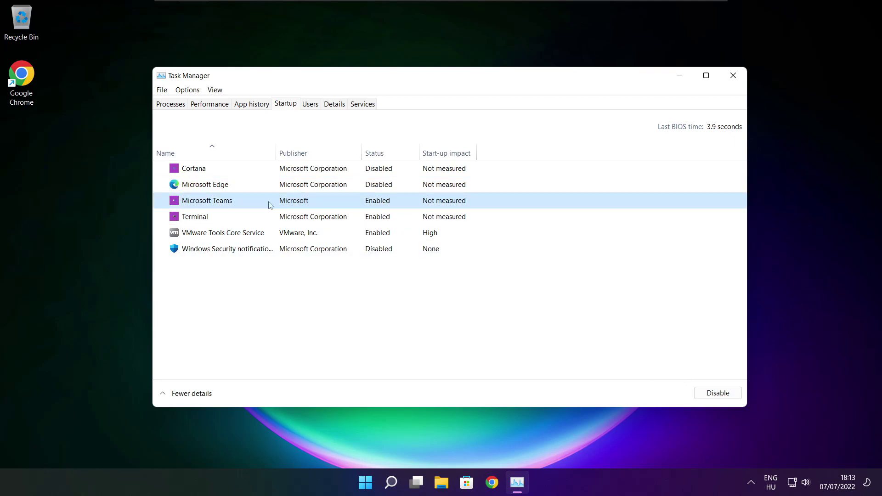
{"action": "left_click", "coordinate": [726, 395]}
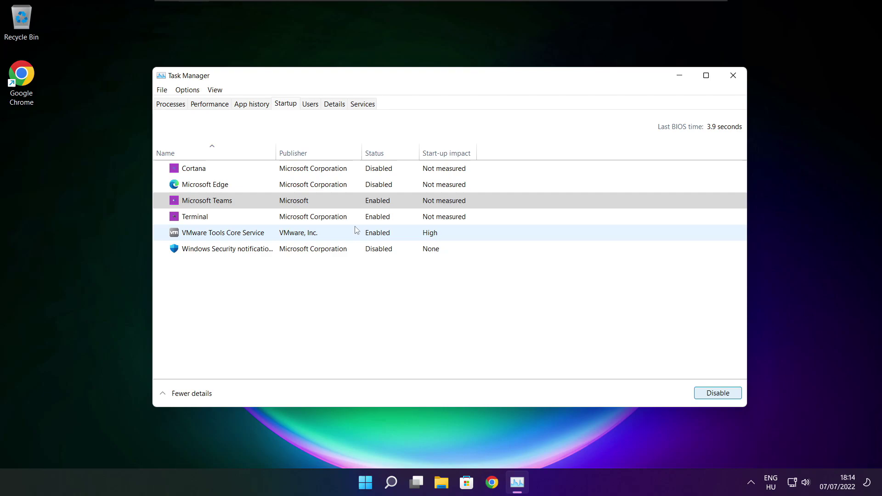
{"action": "left_click", "coordinate": [335, 220]}
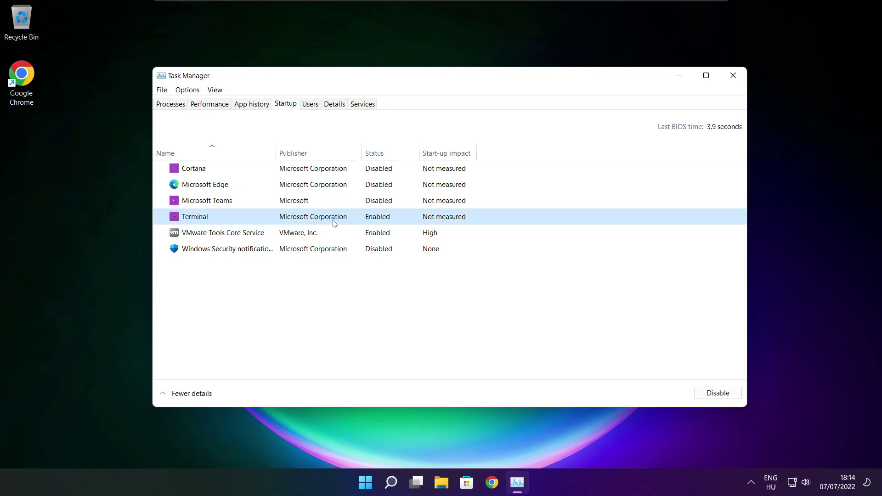
{"action": "left_click", "coordinate": [729, 395]}
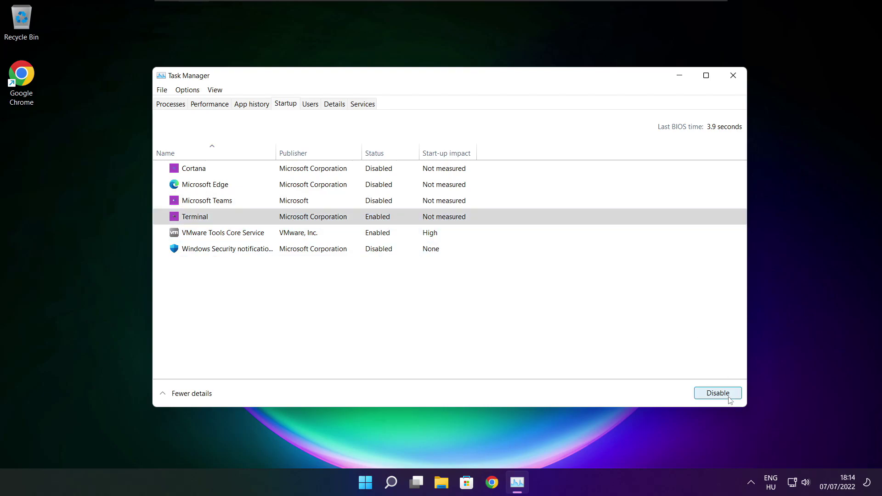
{"action": "left_click", "coordinate": [401, 219]}
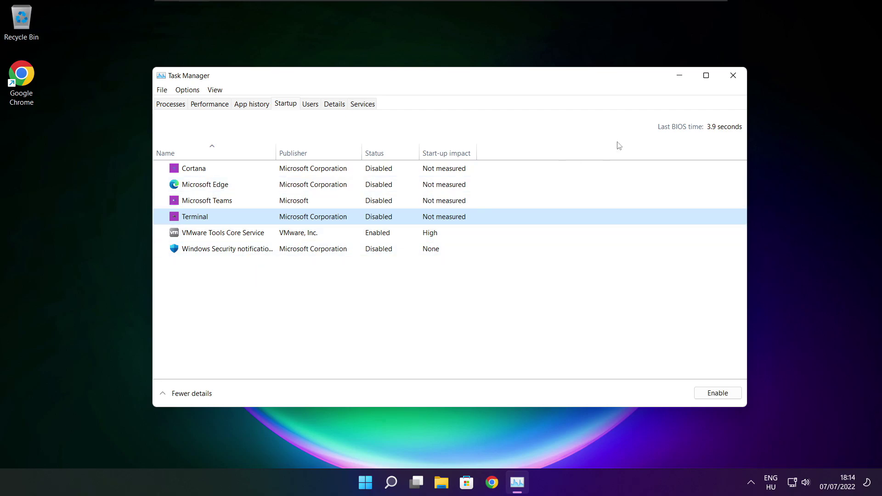
{"action": "left_click", "coordinate": [733, 75]}
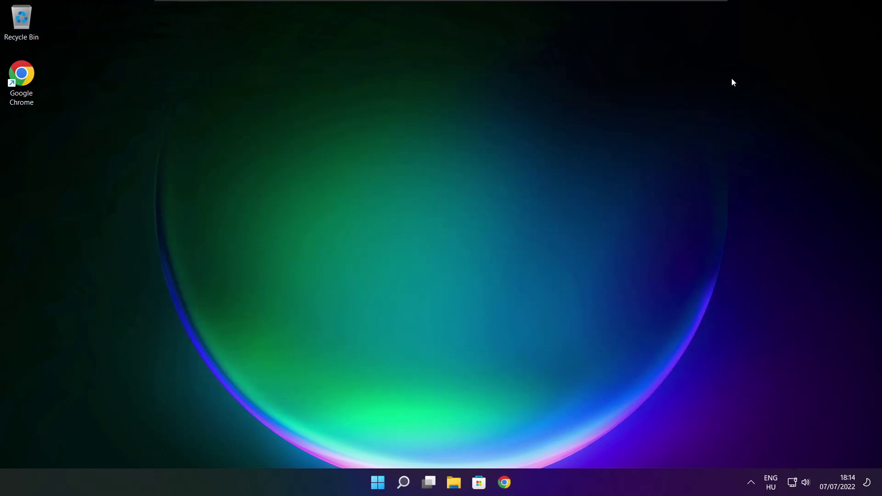
Step: Launch Defragment and Optimise Drives by searching Windows for 'optimise'
{"action": "left_click", "coordinate": [405, 483]}
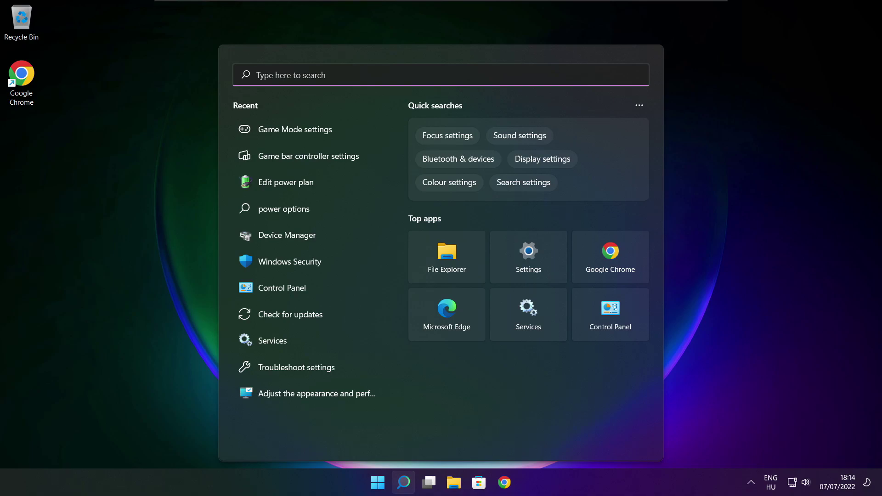
{"action": "type", "text": "opti"}
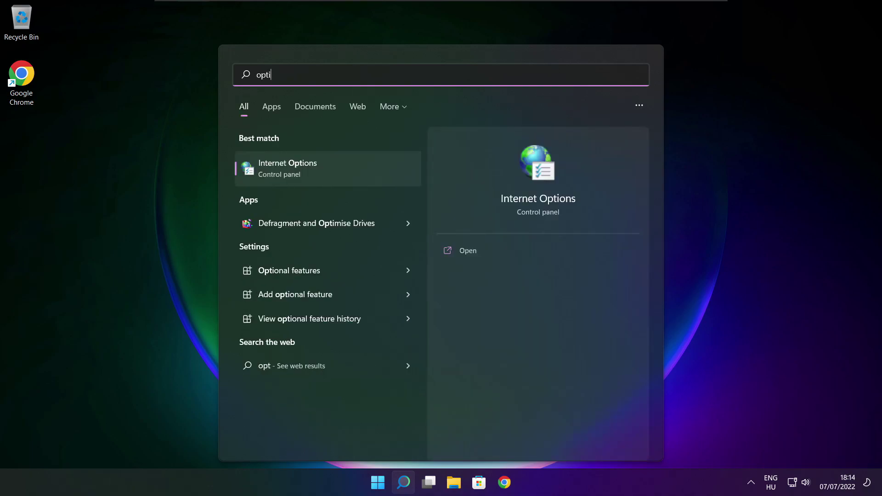
{"action": "type", "text": "mise"}
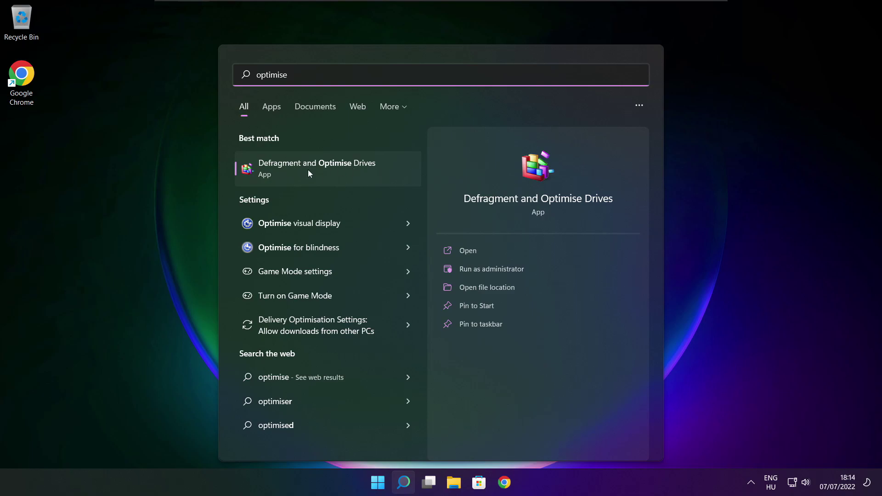
{"action": "left_click", "coordinate": [338, 167]}
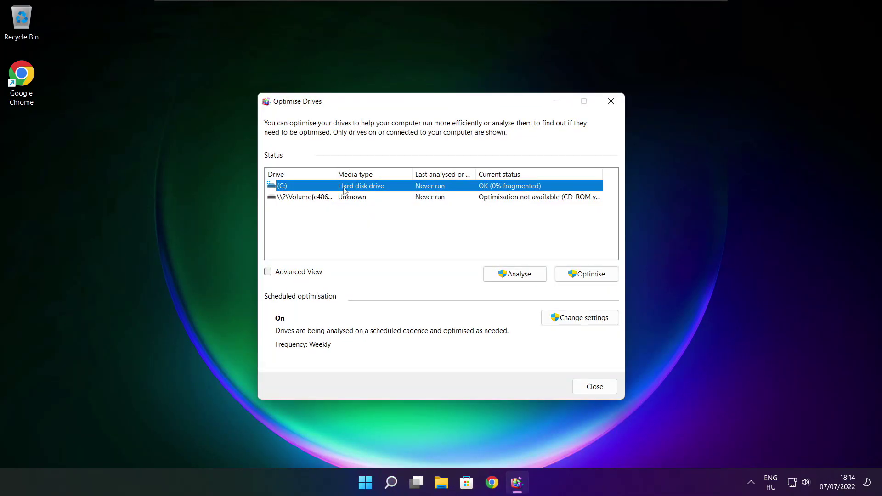
Step: Analyse drive C: (9% fragmented) and start optimising it
{"action": "left_click", "coordinate": [508, 274]}
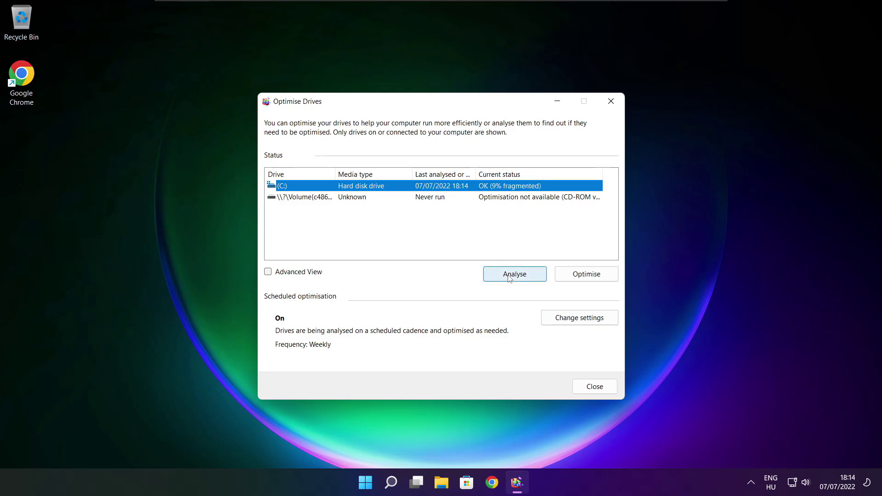
{"action": "left_click", "coordinate": [592, 277]}
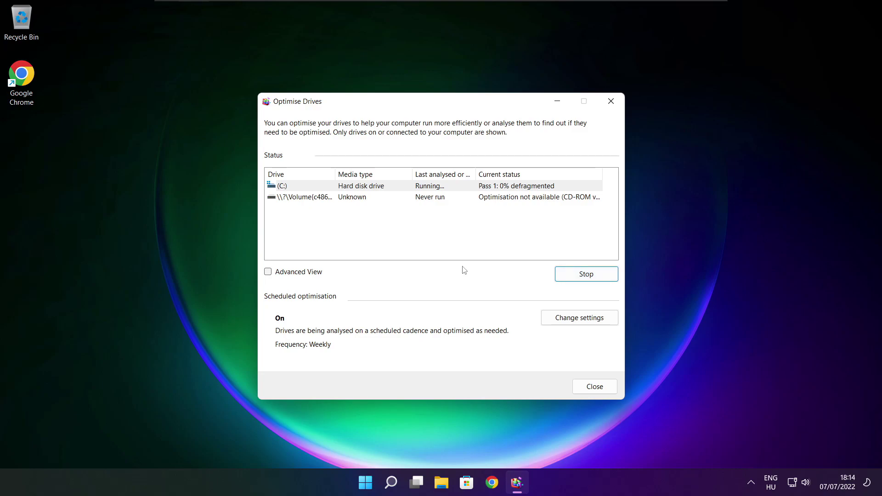
Step: Close Optimise Drives, run a Windows Update check reporting up to date, then close Settings
{"action": "key", "text": "alt+F4"}
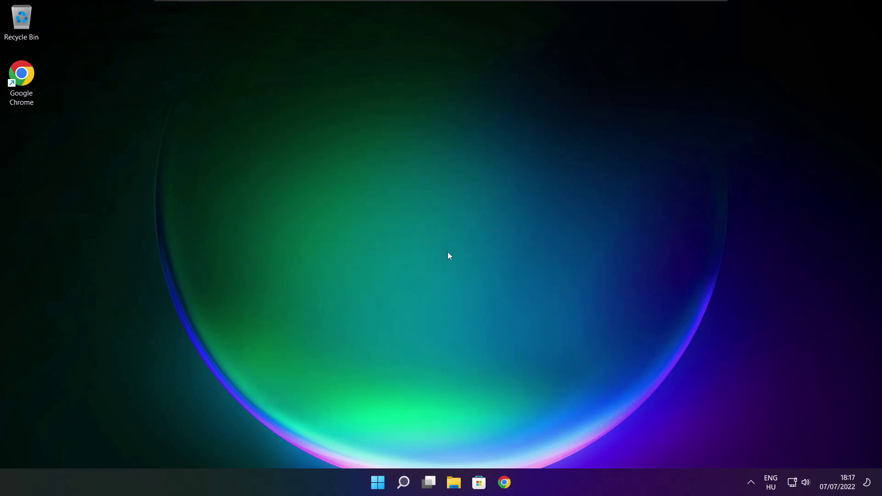
{"action": "left_click", "coordinate": [402, 482]}
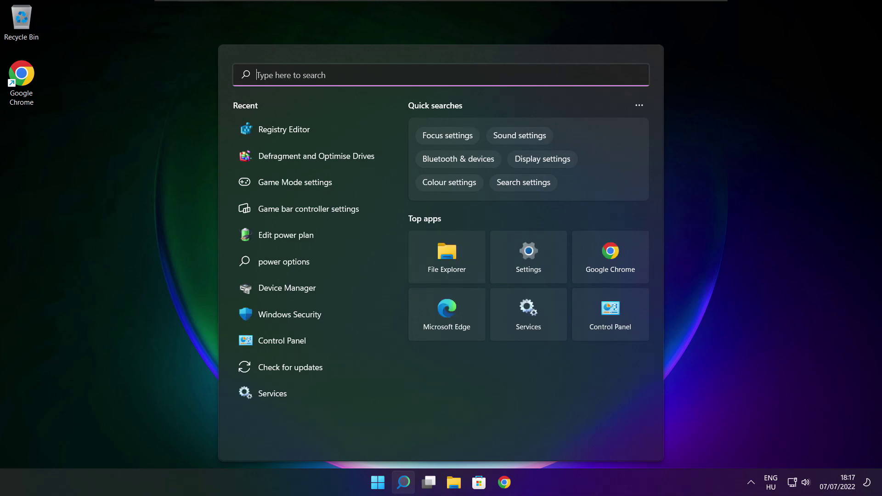
{"action": "type", "text": "updates"}
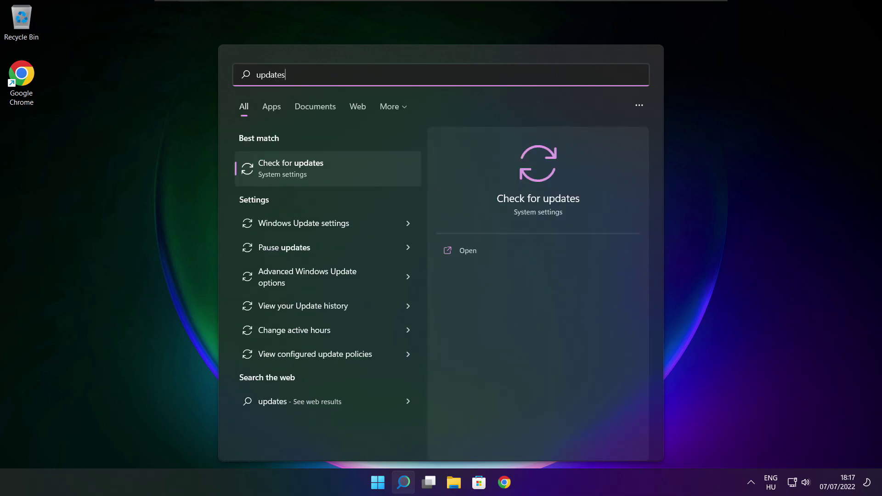
{"action": "left_click", "coordinate": [321, 172]}
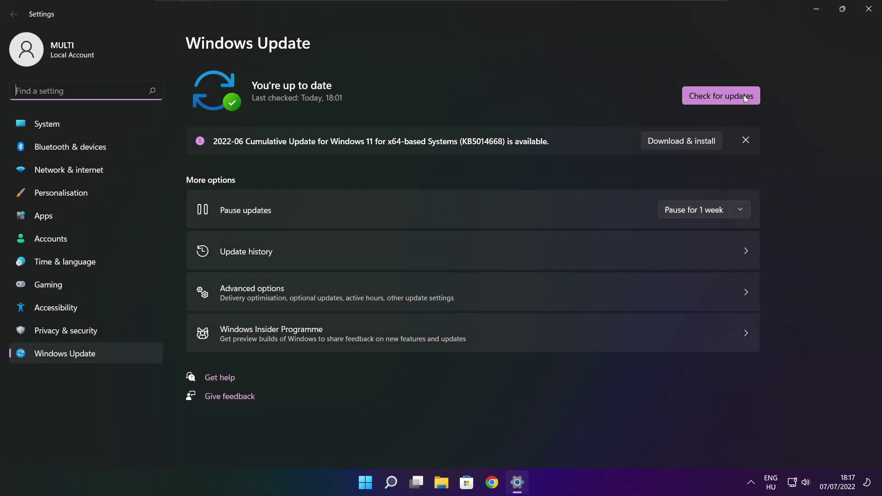
{"action": "left_click", "coordinate": [721, 96]}
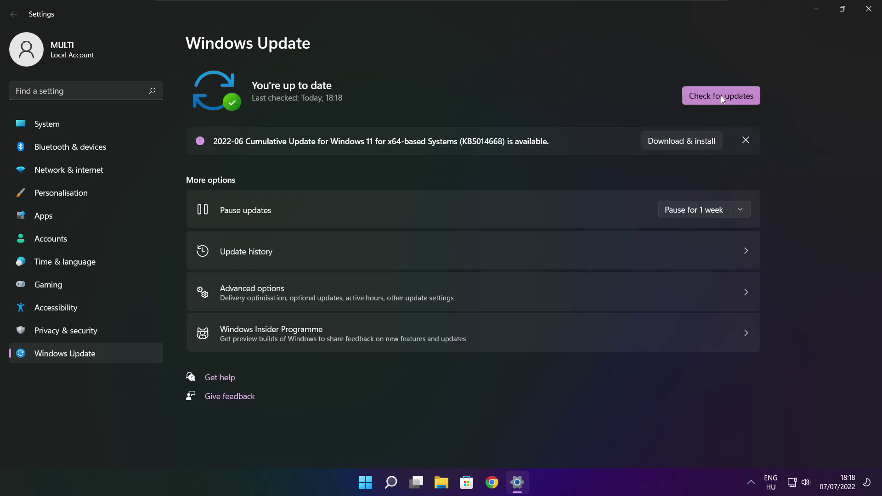
{"action": "left_click", "coordinate": [869, 14]}
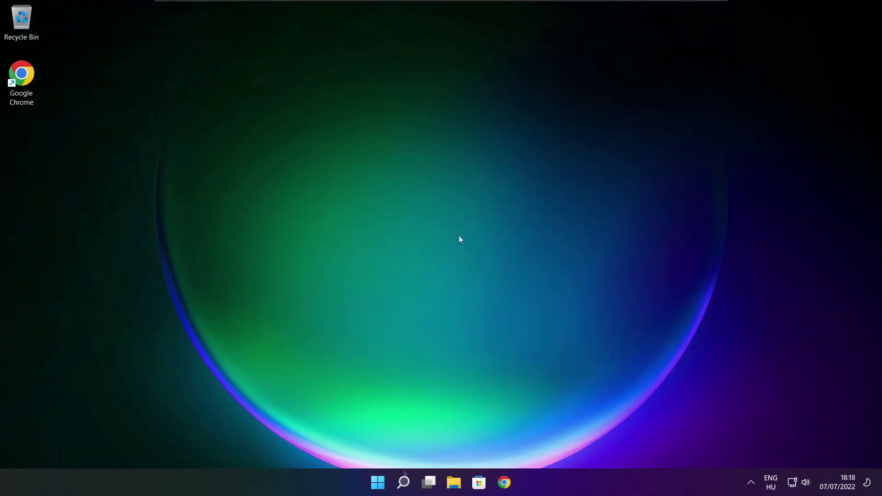
Step: Launch Registry Editor via a 'regedit' search and move its window toward the screen centre
{"action": "left_click", "coordinate": [404, 482]}
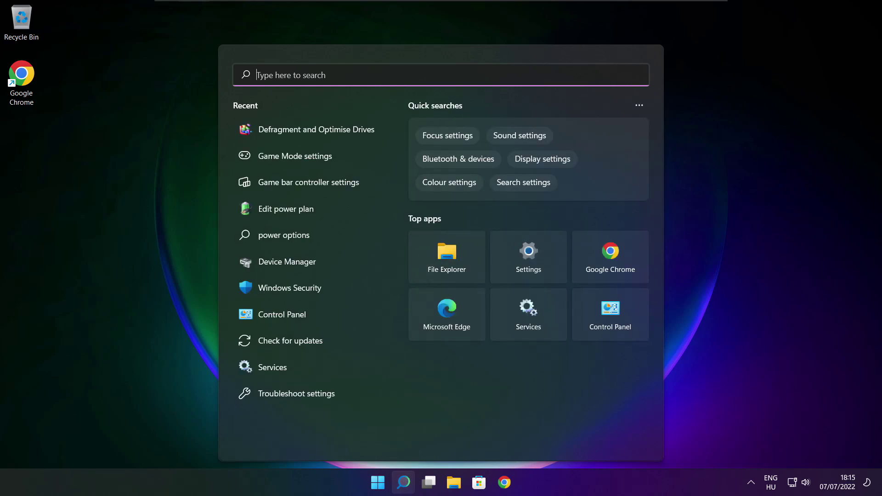
{"action": "type", "text": "regedit"}
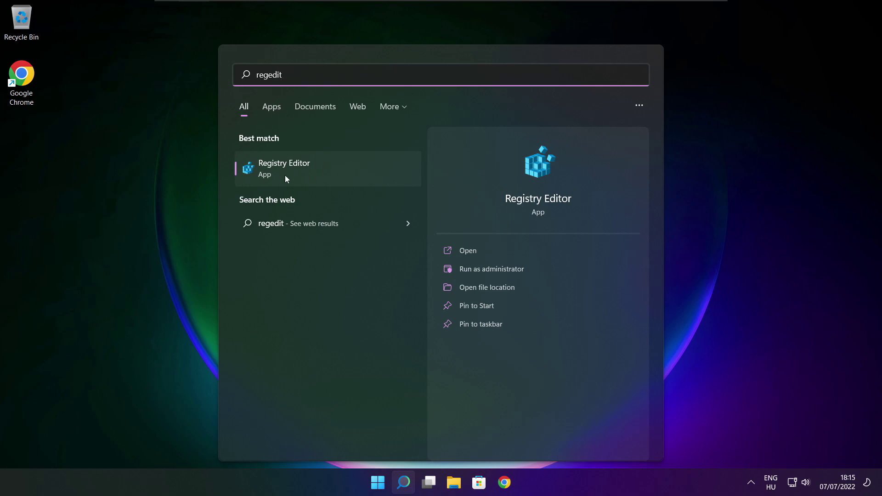
{"action": "left_click", "coordinate": [337, 169]}
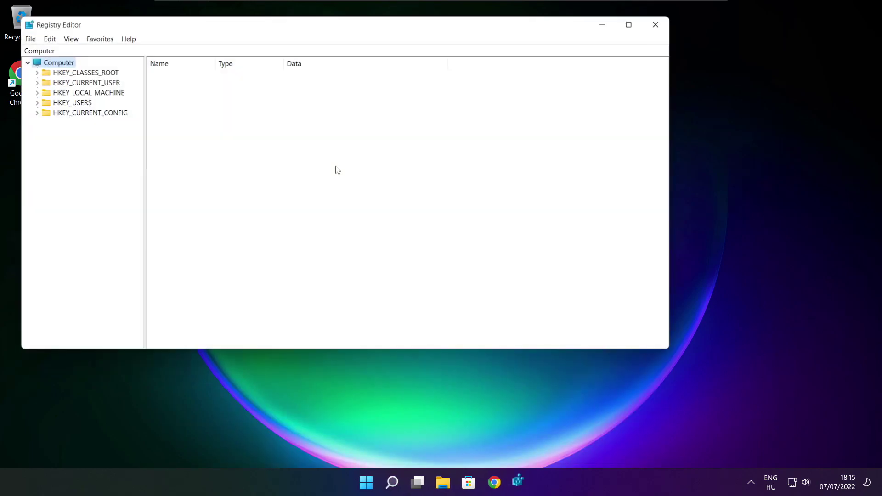
{"action": "left_click_drag", "start_coordinate": [265, 24], "coordinate": [359, 91]}
Step: Navigate to HKEY_CURRENT_USER\System\GameConfigStore, widen the Name column, and select GameDVR_Enabled
{"action": "left_click", "coordinate": [154, 150]}
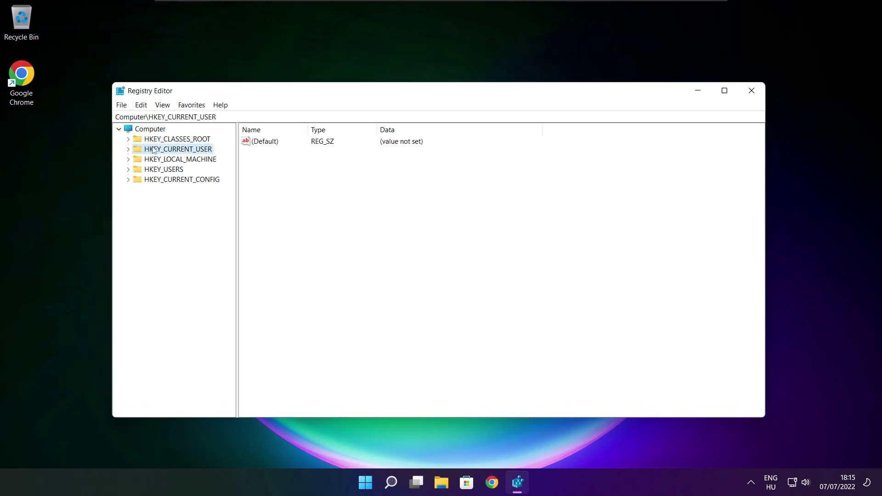
{"action": "left_click", "coordinate": [128, 149]}
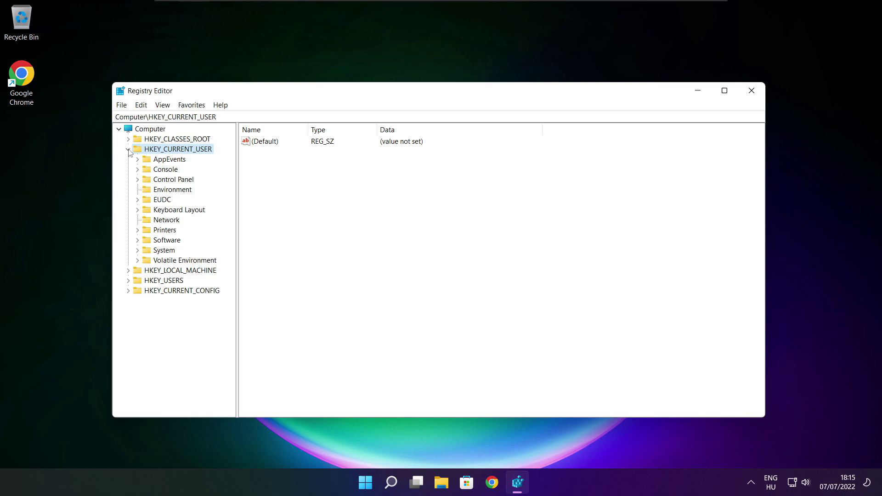
{"action": "left_click", "coordinate": [154, 253]}
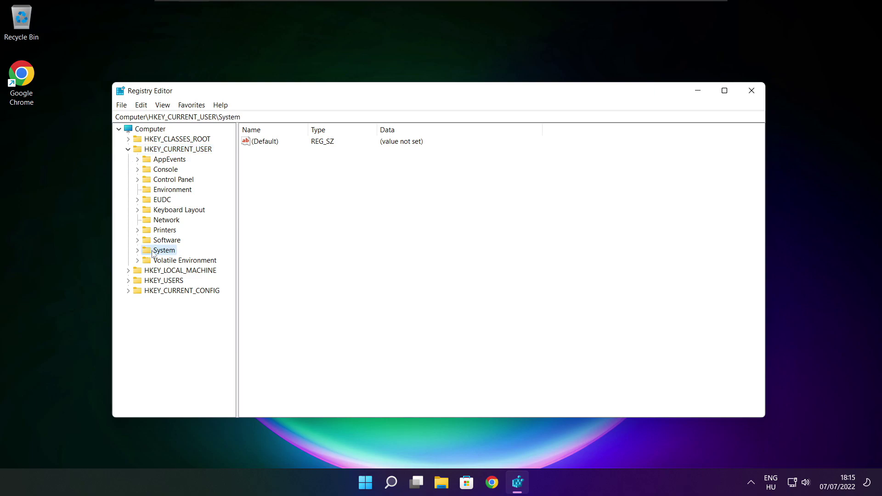
{"action": "left_click", "coordinate": [137, 251]}
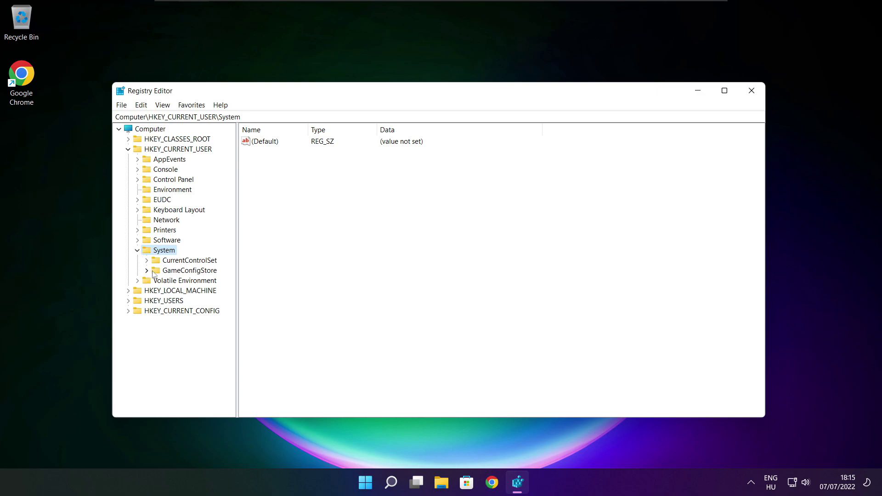
{"action": "left_click", "coordinate": [165, 272]}
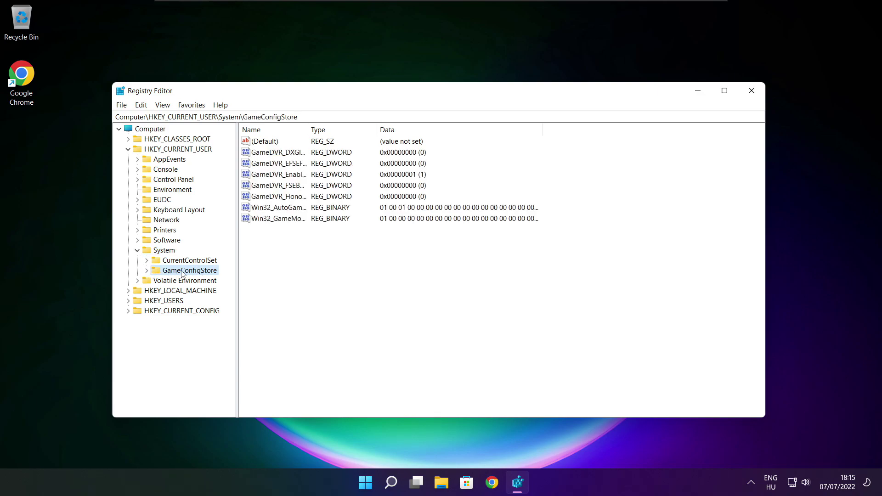
{"action": "left_click_drag", "start_coordinate": [308, 130], "coordinate": [386, 130]}
{"action": "left_click", "coordinate": [278, 175]}
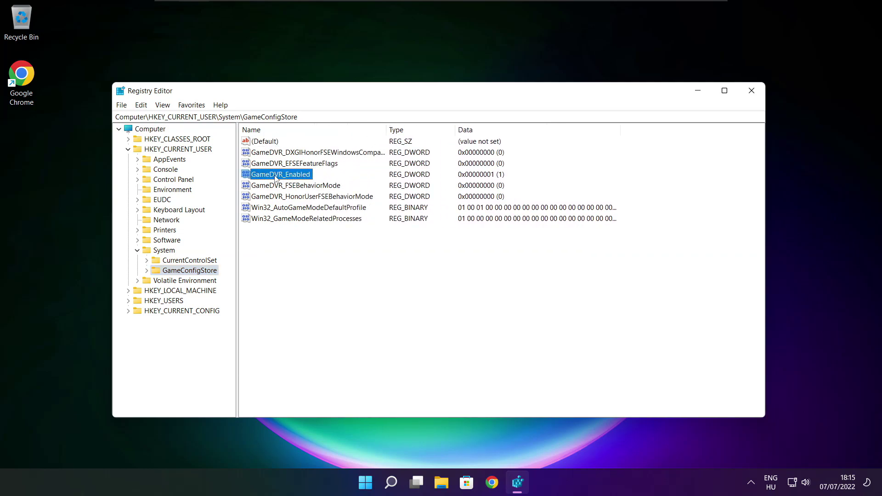
Step: Save GameDVR_Enabled as 0 (0x00000000) in the Edit DWORD dialog and collapse HKEY_CURRENT_USER
{"action": "double_click", "coordinate": [278, 175]}
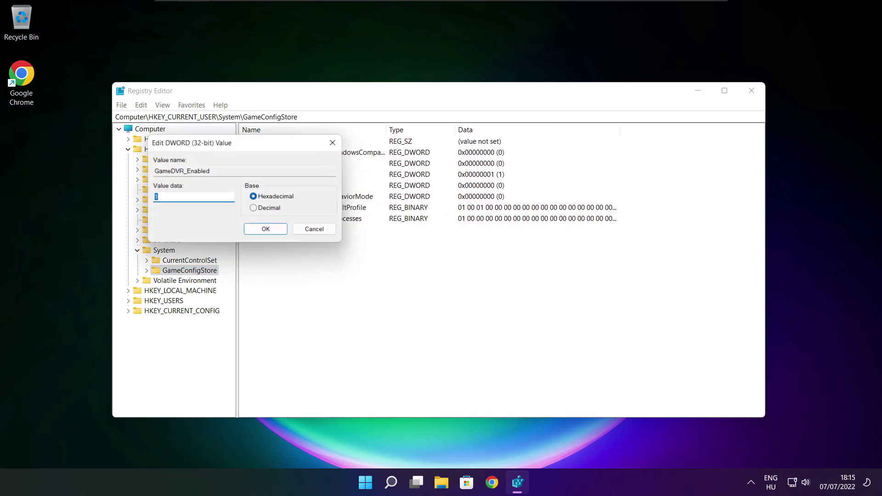
{"action": "left_click_drag", "start_coordinate": [259, 147], "coordinate": [464, 182]}
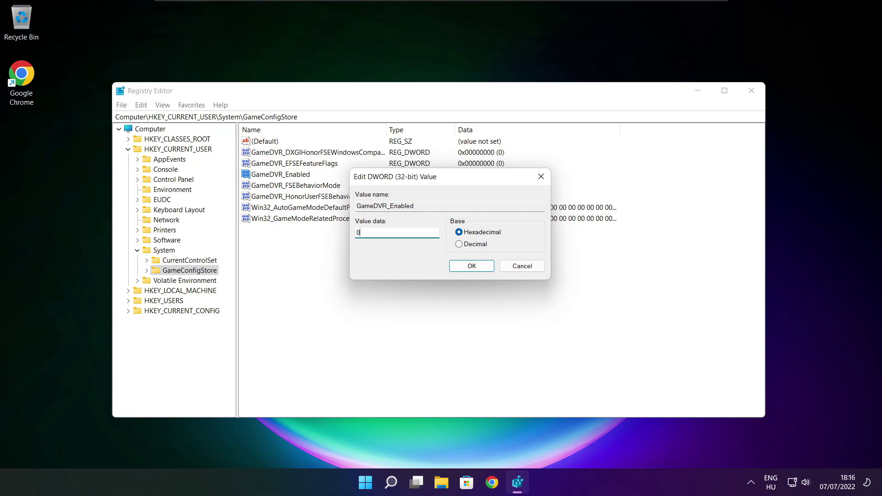
{"action": "left_click", "coordinate": [472, 266]}
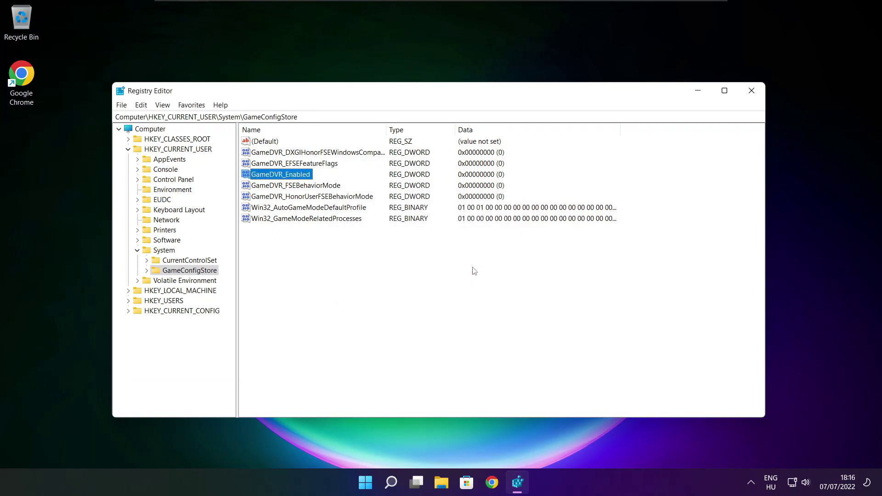
{"action": "left_click", "coordinate": [129, 150]}
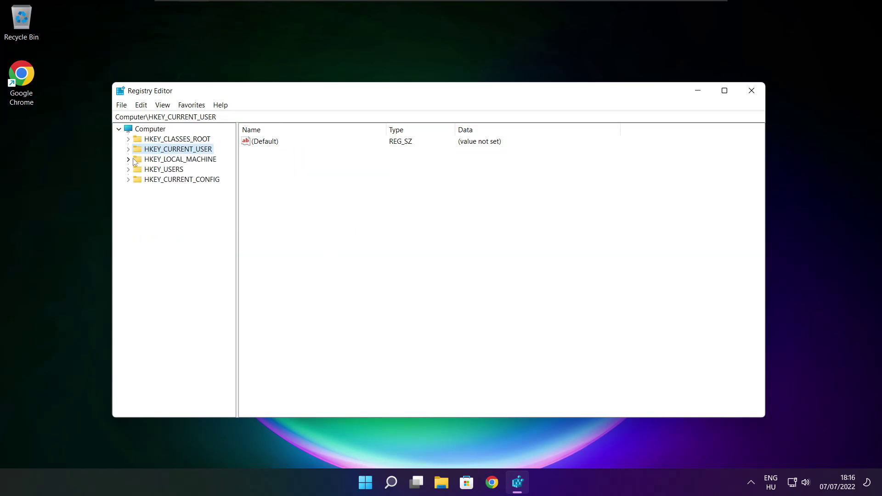
Step: Expand HKEY_LOCAL_MACHINE > SOFTWARE > Microsoft in the registry tree
{"action": "left_click", "coordinate": [139, 160]}
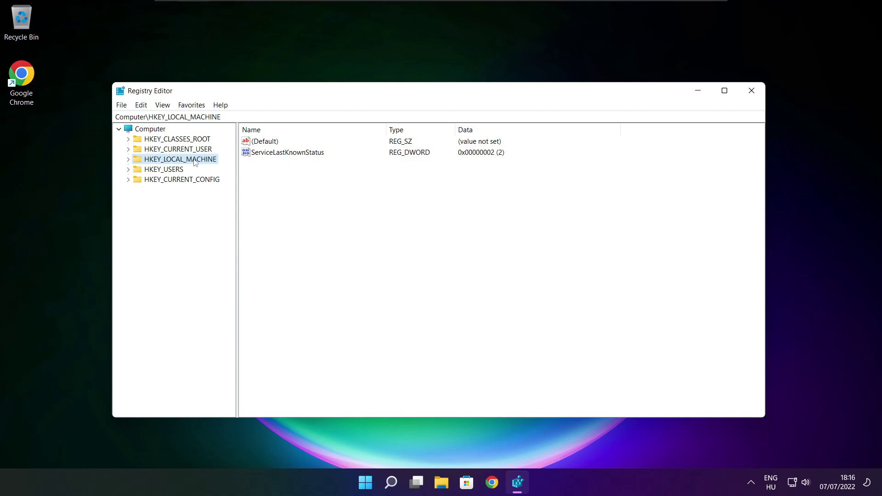
{"action": "left_click", "coordinate": [128, 159]}
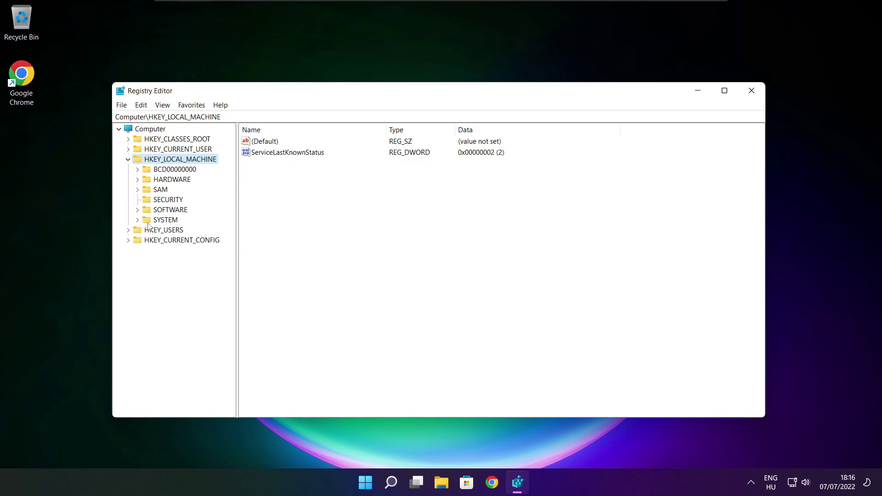
{"action": "left_click", "coordinate": [160, 211]}
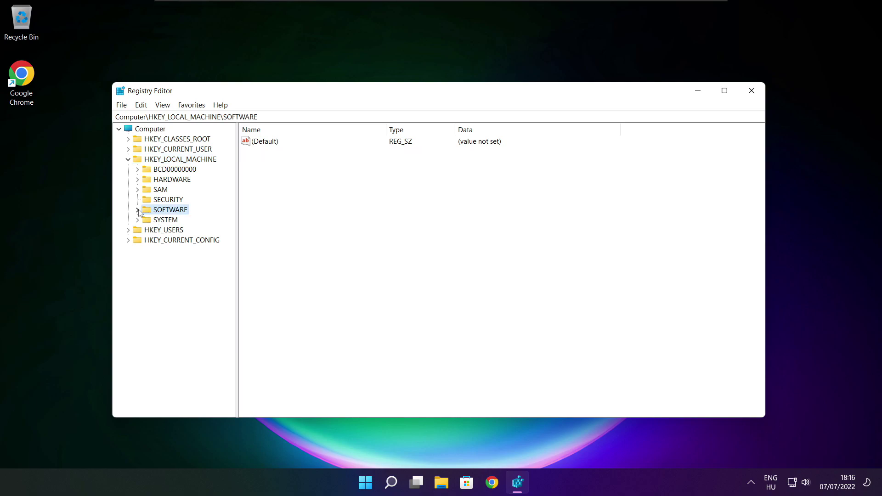
{"action": "left_click", "coordinate": [138, 210]}
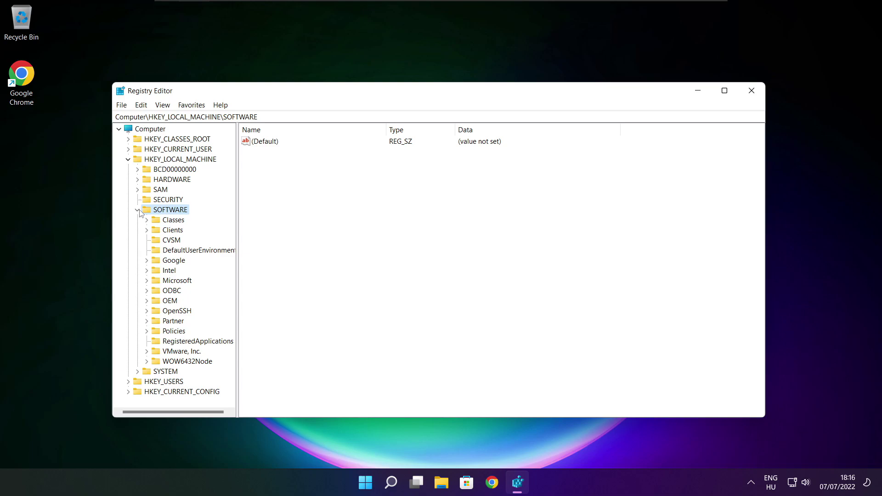
{"action": "left_click", "coordinate": [165, 282]}
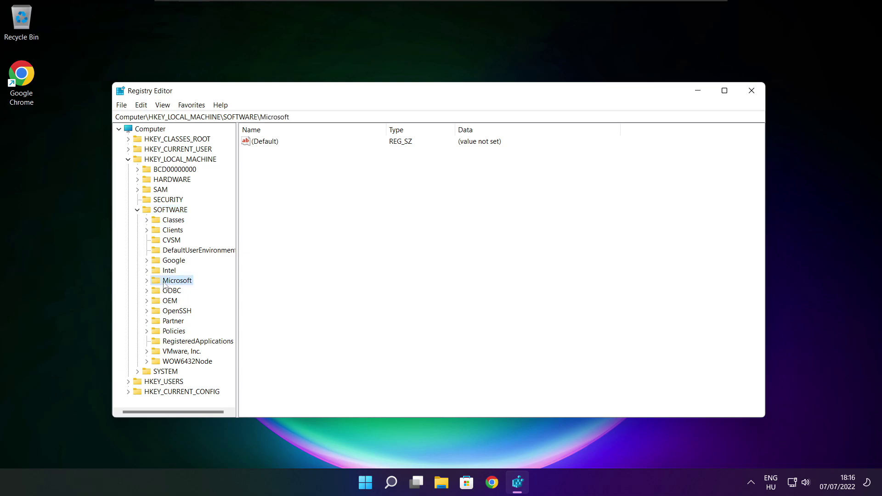
{"action": "left_click", "coordinate": [147, 281]}
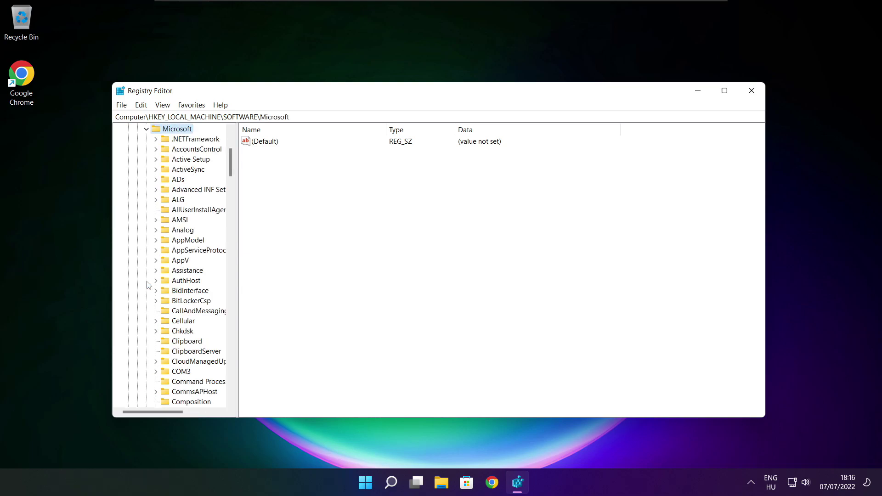
Step: Scroll to PolicyManager and expand it and its default key
{"action": "scroll", "coordinate": [181, 275], "scroll_direction": "down", "scroll_amount": 13}
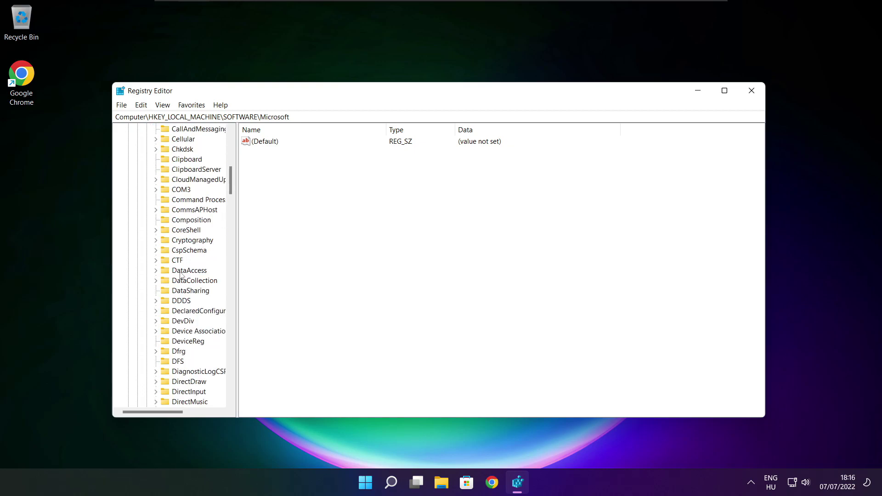
{"action": "scroll", "coordinate": [180, 275], "scroll_direction": "down", "scroll_amount": 20}
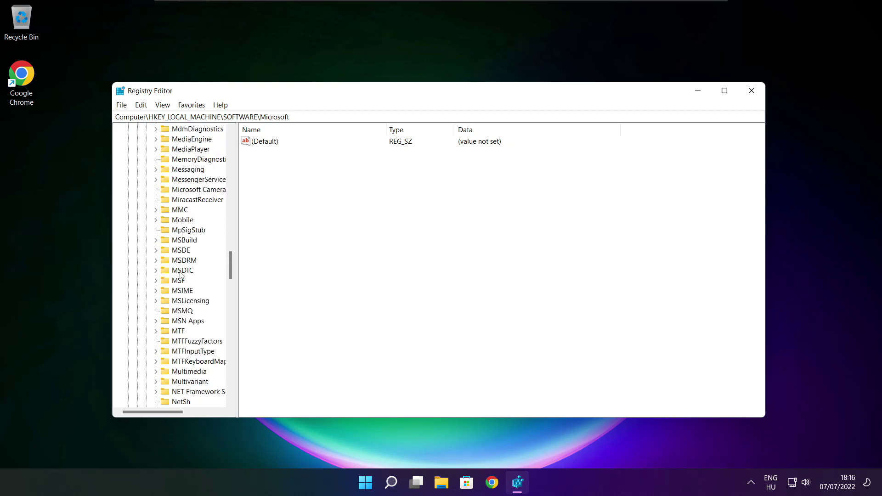
{"action": "scroll", "coordinate": [181, 275], "scroll_direction": "down", "scroll_amount": 6}
{"action": "scroll", "coordinate": [180, 275], "scroll_direction": "down", "scroll_amount": 1}
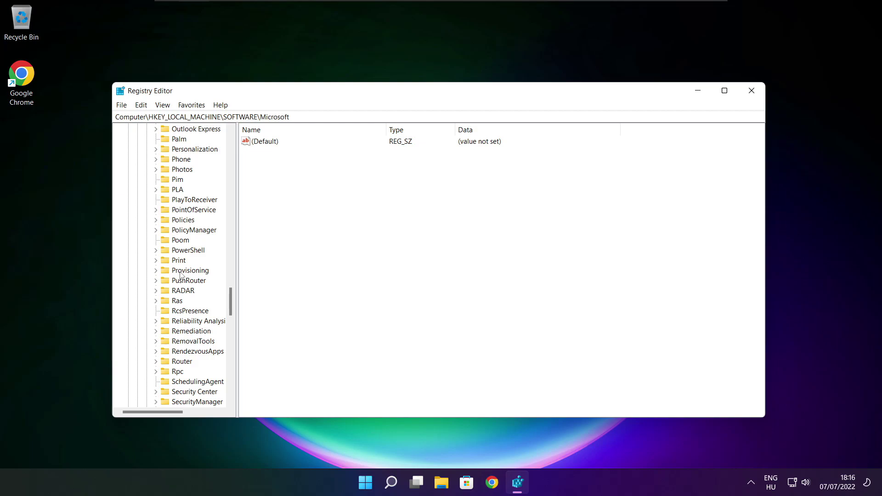
{"action": "scroll", "coordinate": [181, 275], "scroll_direction": "up", "scroll_amount": 1}
{"action": "left_click", "coordinate": [174, 263]}
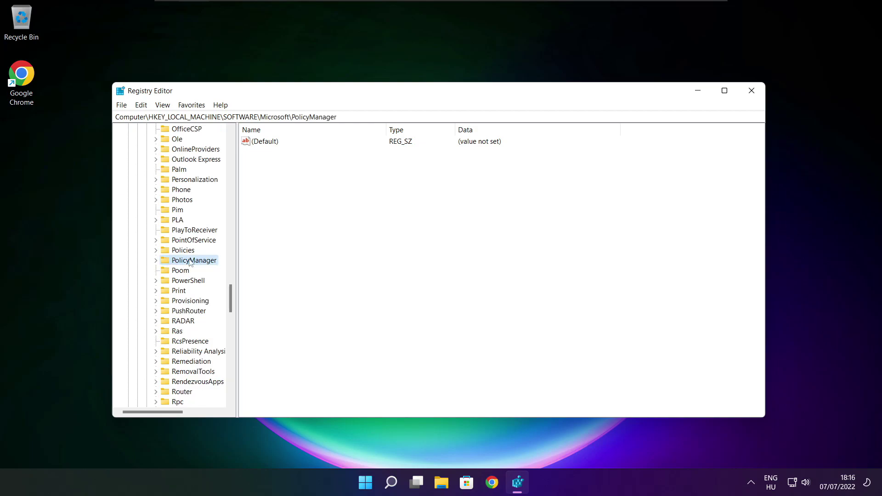
{"action": "left_click", "coordinate": [156, 260]}
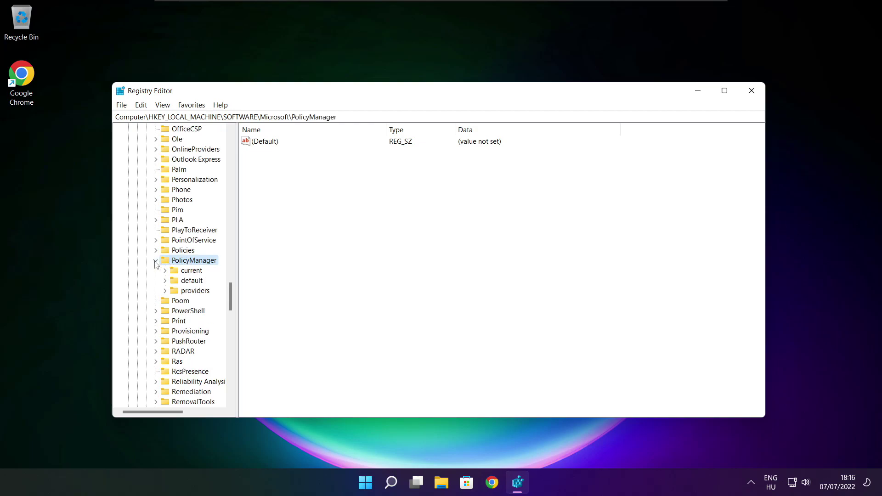
{"action": "left_click", "coordinate": [191, 281]}
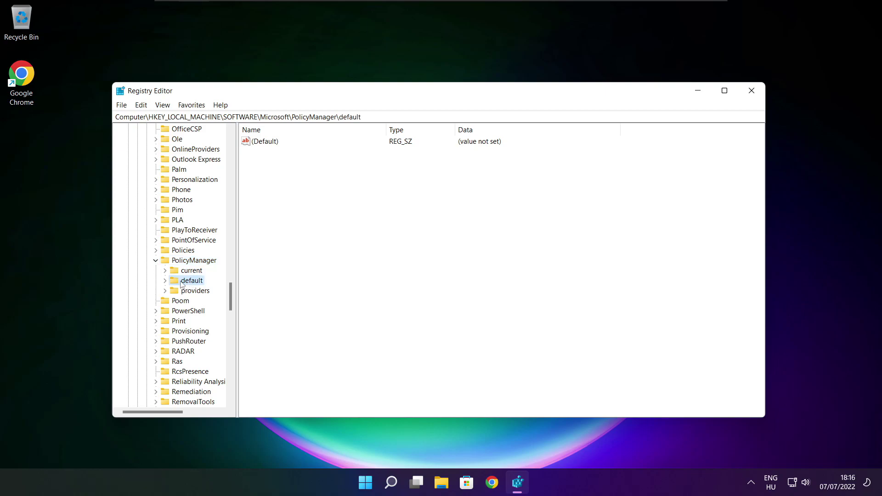
{"action": "left_click", "coordinate": [165, 280]}
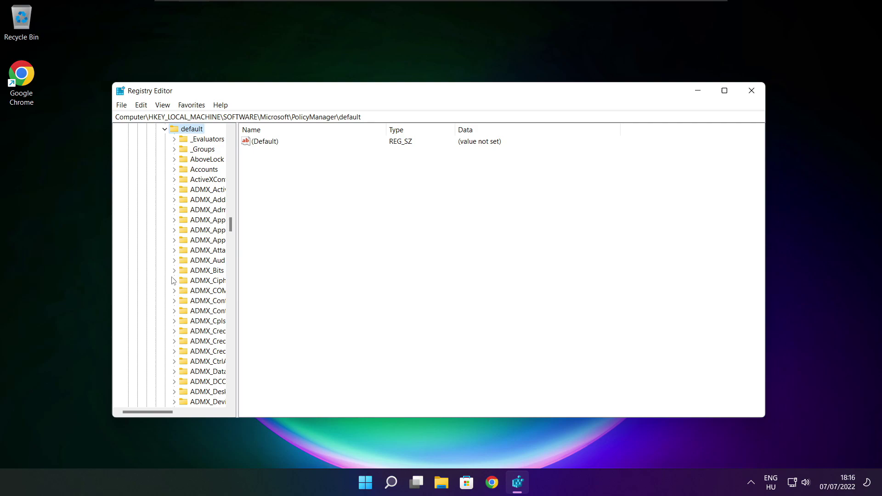
Step: Select and expand ApplicationManagement under default to reveal AllowGameDVR
{"action": "scroll", "coordinate": [204, 204], "scroll_direction": "down", "scroll_amount": 8}
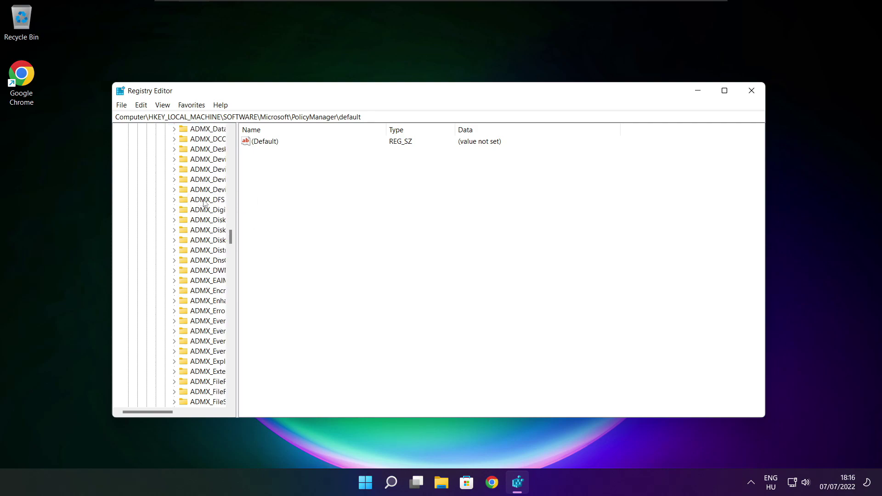
{"action": "scroll", "coordinate": [204, 204], "scroll_direction": "down", "scroll_amount": 20}
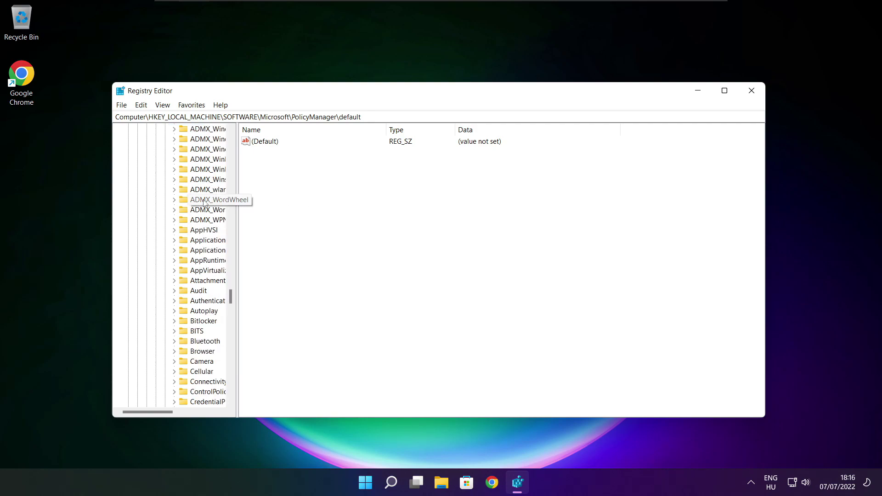
{"action": "scroll", "coordinate": [204, 201], "scroll_direction": "down", "scroll_amount": 3}
{"action": "left_click_drag", "start_coordinate": [237, 199], "coordinate": [291, 200]}
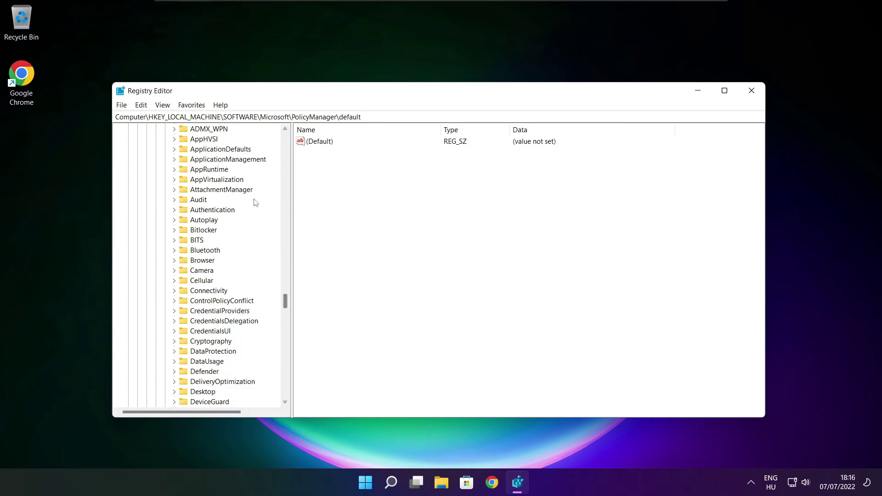
{"action": "scroll", "coordinate": [256, 202], "scroll_direction": "up", "scroll_amount": 1}
{"action": "left_click", "coordinate": [227, 189]}
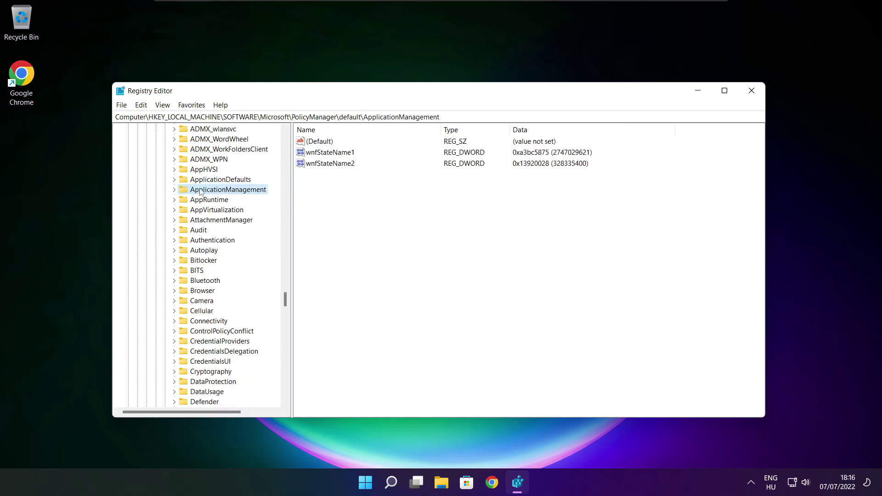
{"action": "left_click", "coordinate": [174, 190]}
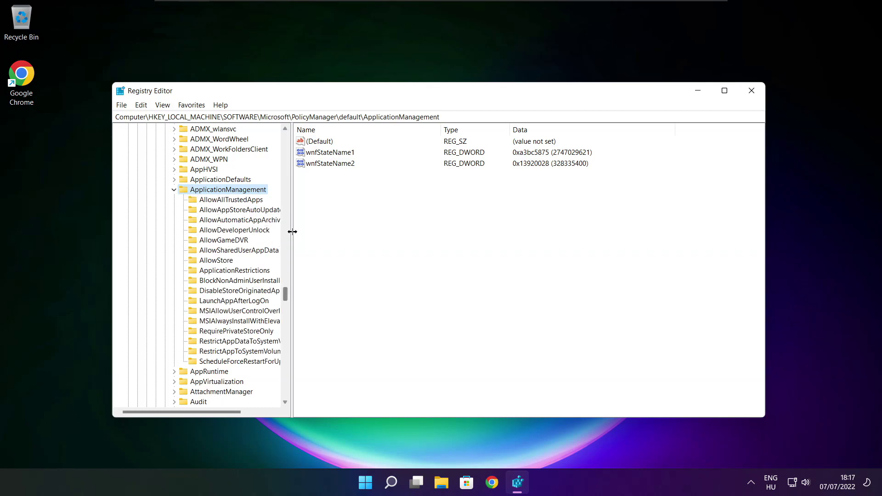
Step: Set AllowGameDVR's 'value' entry to 0, then close Registry Editor
{"action": "left_click_drag", "start_coordinate": [292, 232], "coordinate": [301, 232]}
{"action": "left_click", "coordinate": [223, 241]}
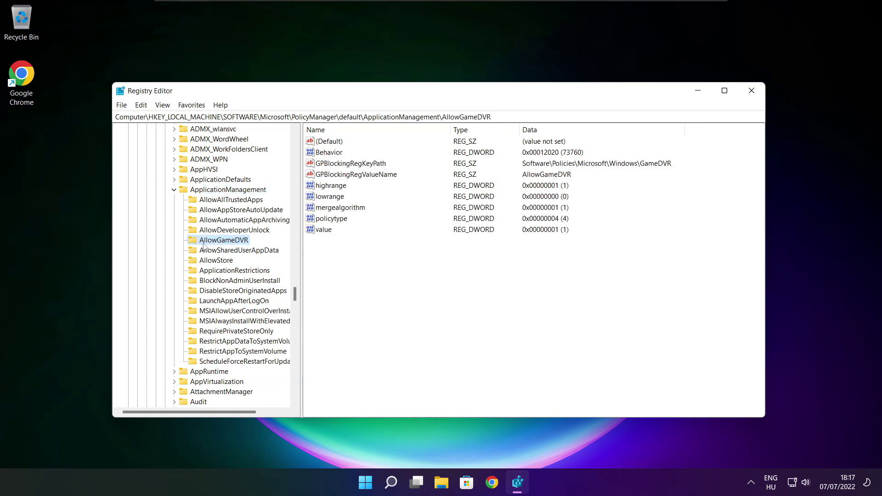
{"action": "left_click", "coordinate": [324, 231]}
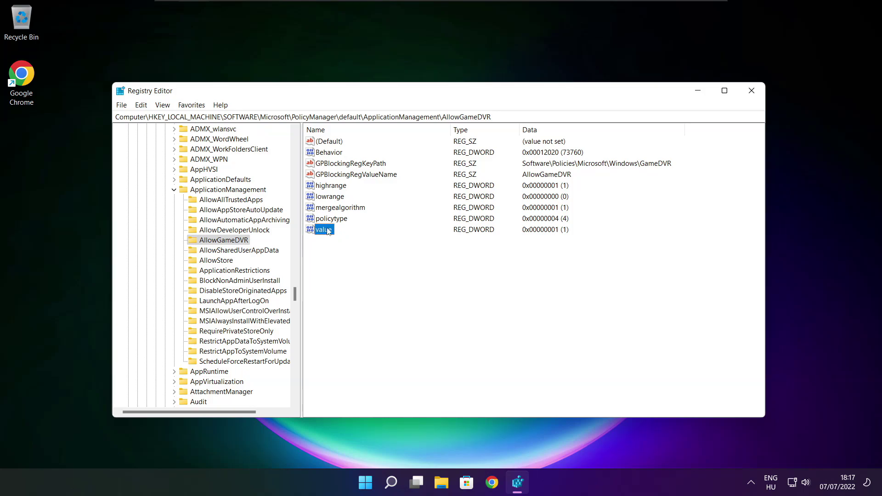
{"action": "double_click", "coordinate": [329, 231]}
{"action": "left_click_drag", "start_coordinate": [245, 147], "coordinate": [447, 183]}
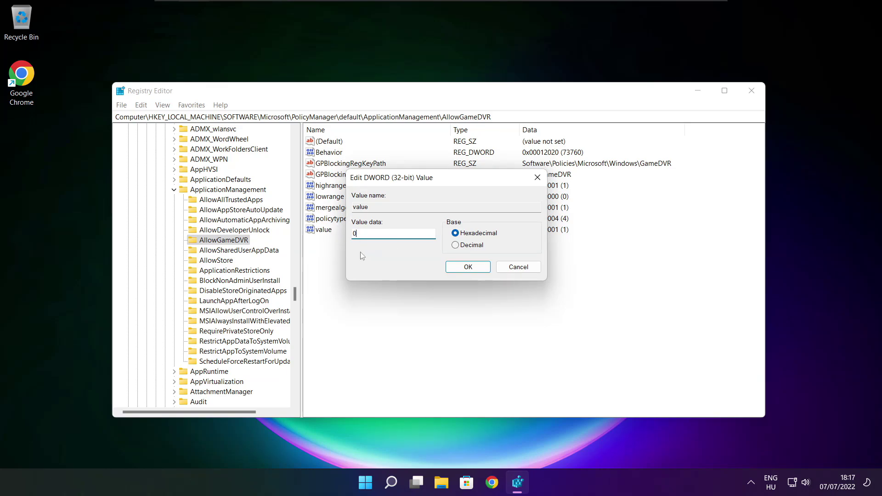
{"action": "left_click", "coordinate": [468, 268]}
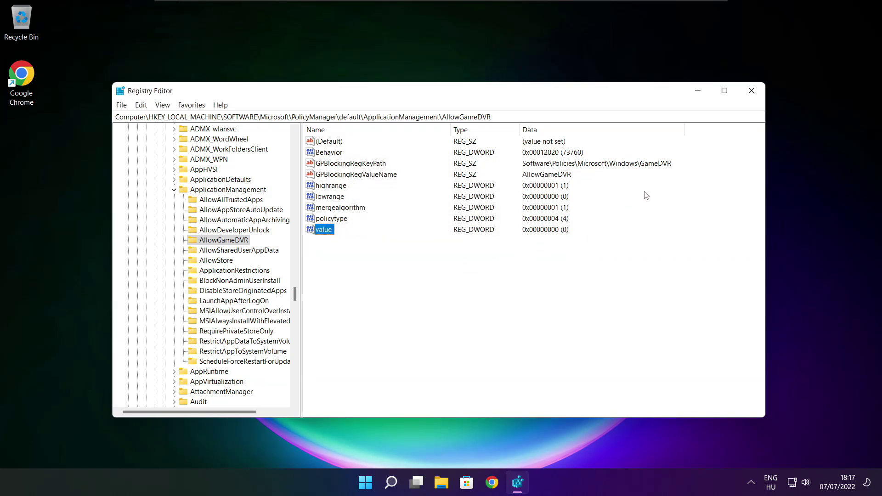
{"action": "left_click", "coordinate": [753, 93]}
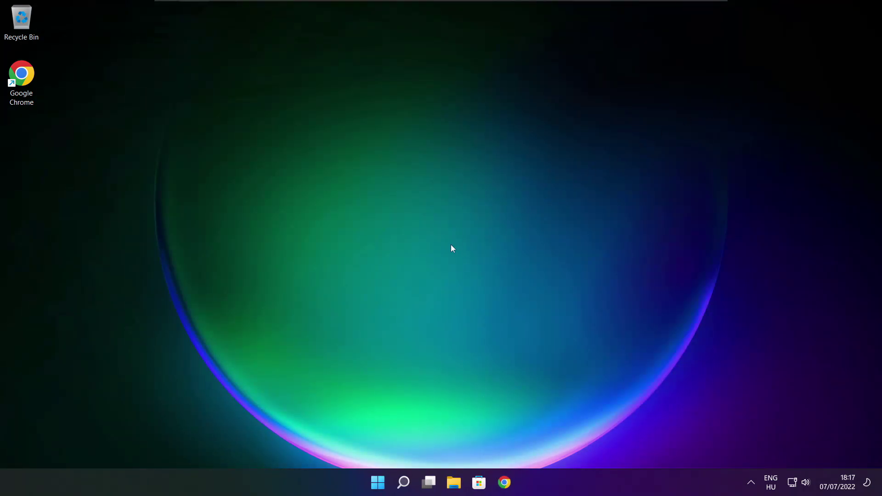
Step: Restore Chrome on the DirectX End-User Runtime Web Installer page to get dxwebsetup.exe
{"action": "left_click", "coordinate": [513, 481]}
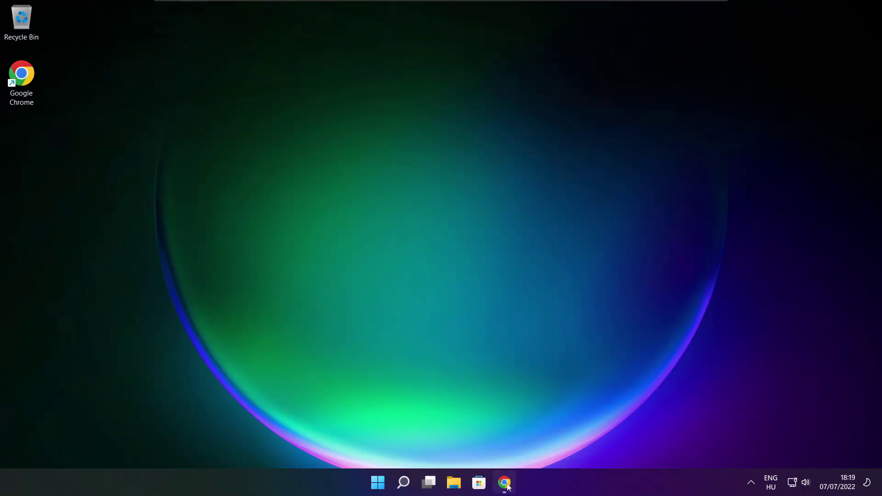
{"action": "left_click", "coordinate": [464, 435]}
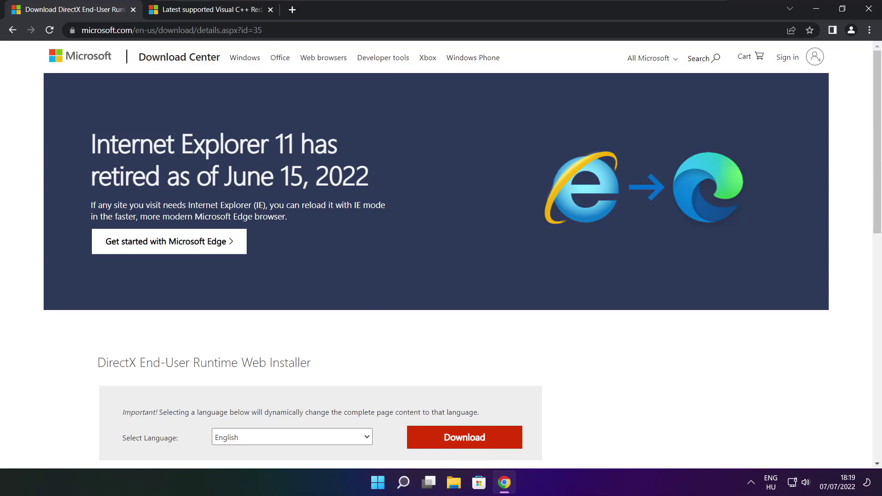
{"action": "left_click_drag", "start_coordinate": [263, 30], "coordinate": [82, 29]}
{"action": "left_click", "coordinate": [166, 30]}
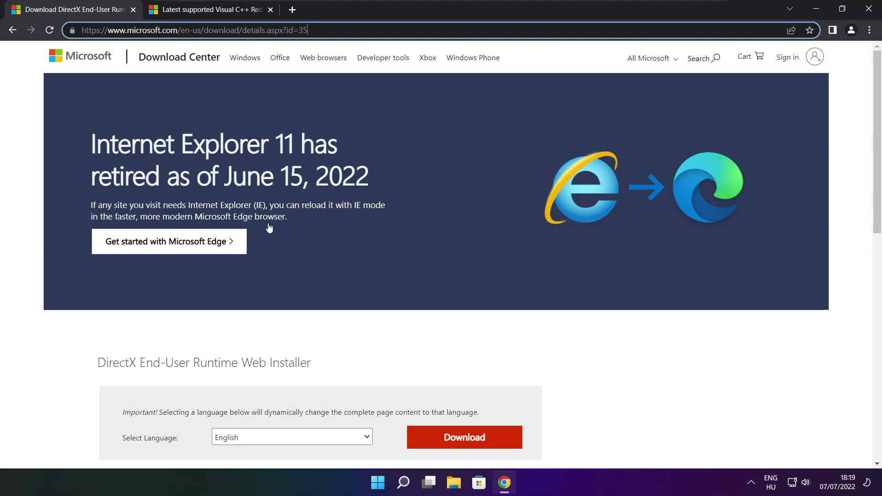
{"action": "left_click", "coordinate": [316, 331]}
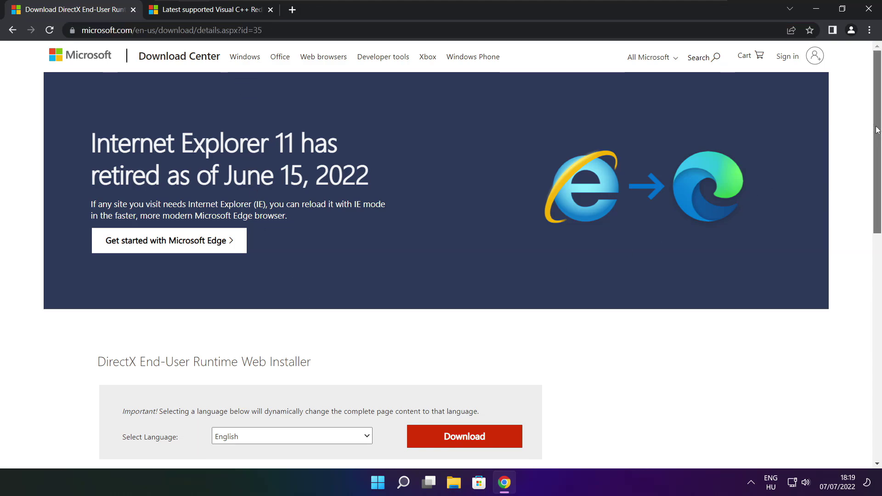
{"action": "scroll", "coordinate": [326, 195], "scroll_direction": "down", "scroll_amount": 4}
{"action": "left_click_drag", "start_coordinate": [326, 195], "coordinate": [215, 193]}
{"action": "left_click", "coordinate": [215, 193]}
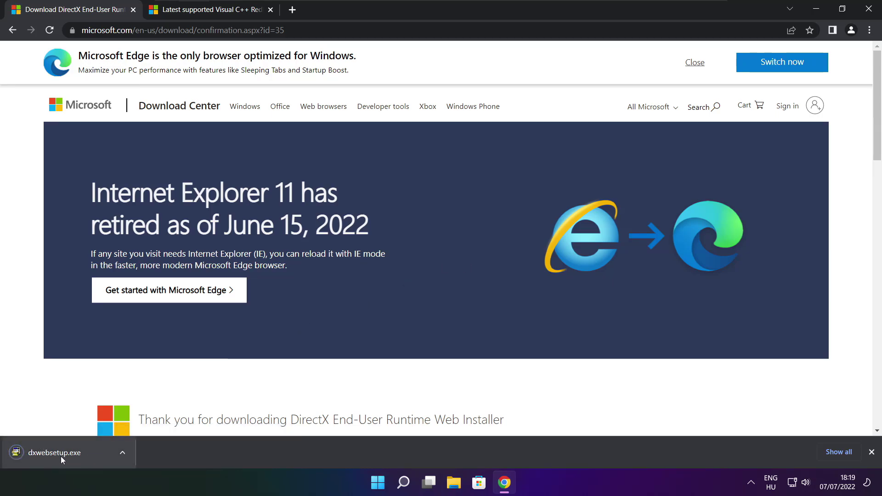
Step: Run dxwebsetup.exe, accept the license, skip the Bing Bar, install the runtime and finish
{"action": "left_click", "coordinate": [83, 453]}
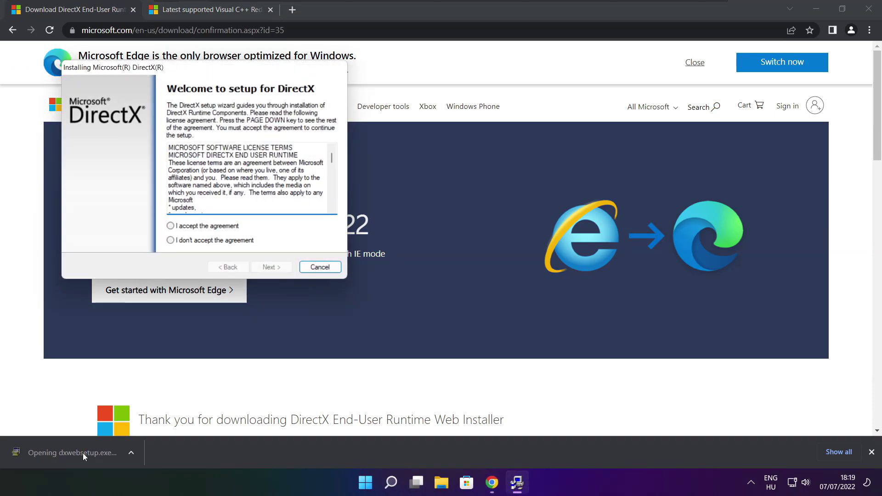
{"action": "left_click_drag", "start_coordinate": [195, 78], "coordinate": [421, 133]}
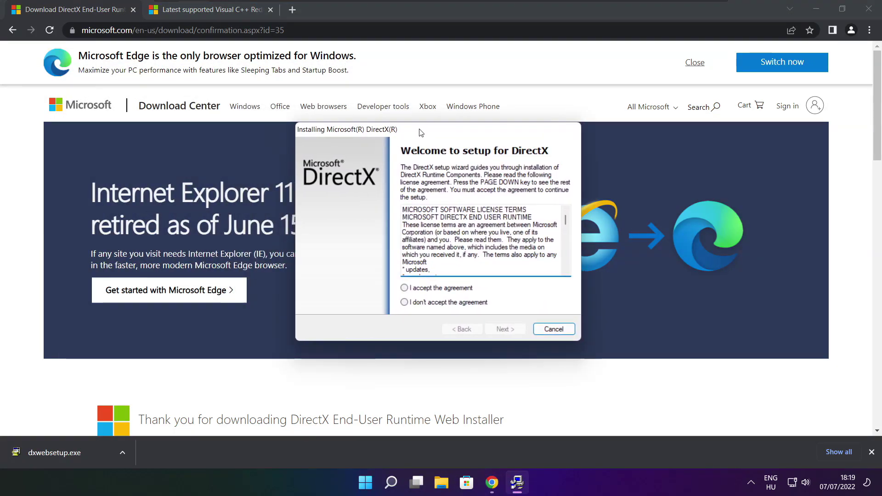
{"action": "left_click_drag", "start_coordinate": [566, 220], "coordinate": [566, 261]}
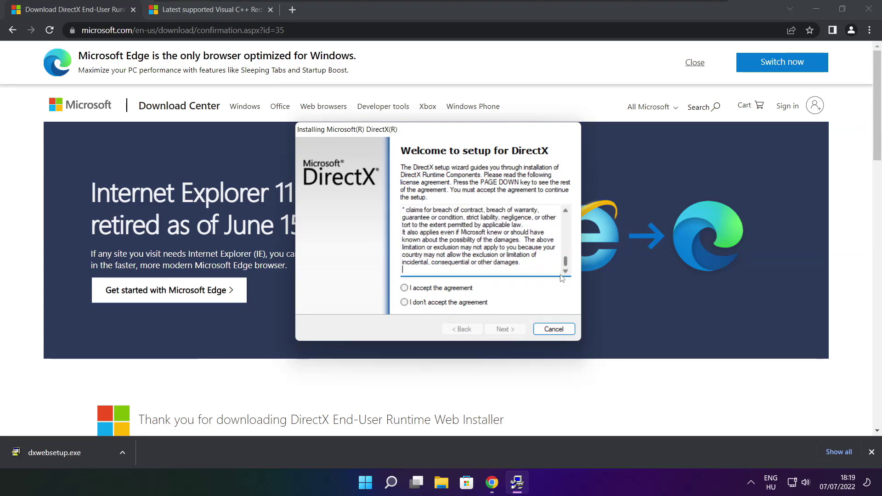
{"action": "left_click", "coordinate": [405, 288]}
{"action": "left_click", "coordinate": [505, 329]}
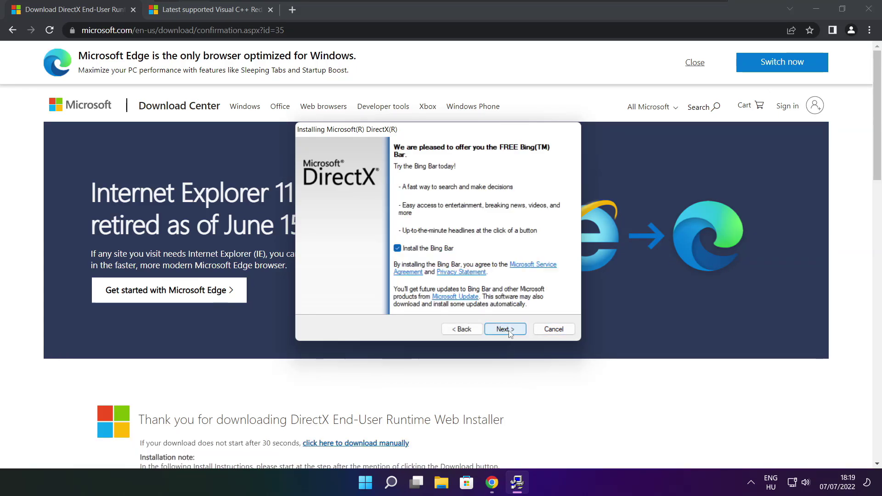
{"action": "left_click", "coordinate": [398, 248]}
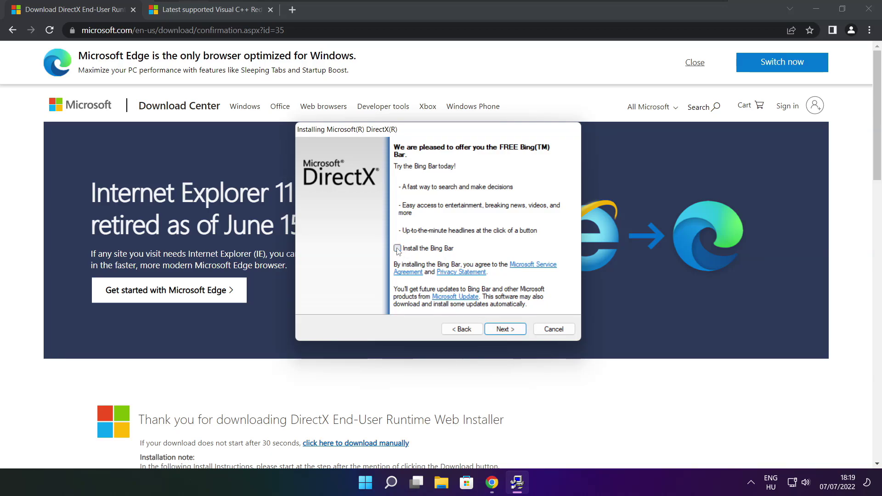
{"action": "left_click", "coordinate": [515, 333]}
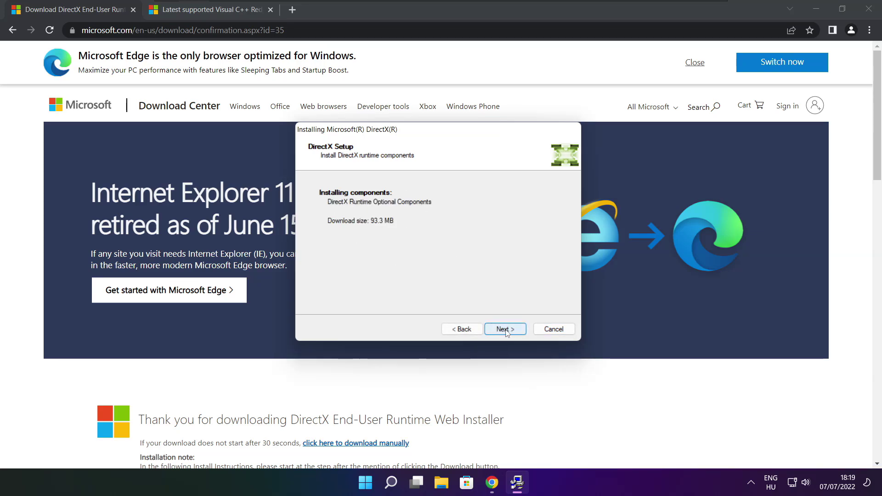
{"action": "left_click", "coordinate": [507, 333]}
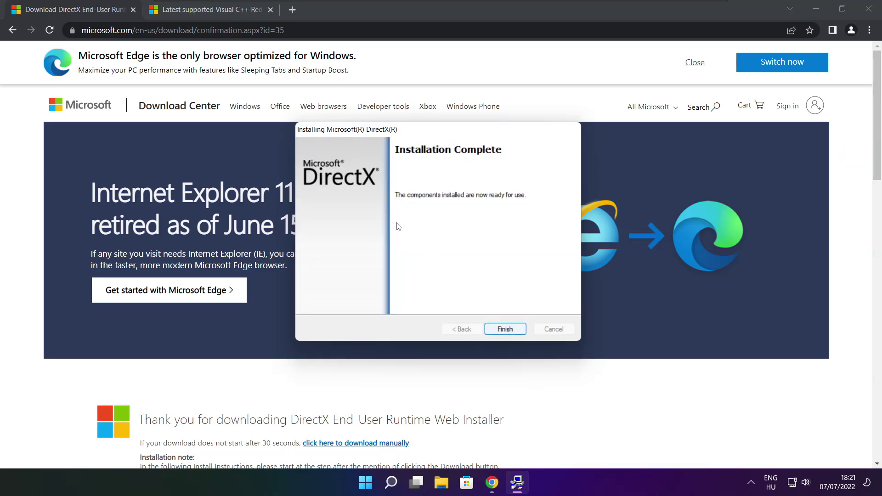
{"action": "left_click", "coordinate": [509, 329]}
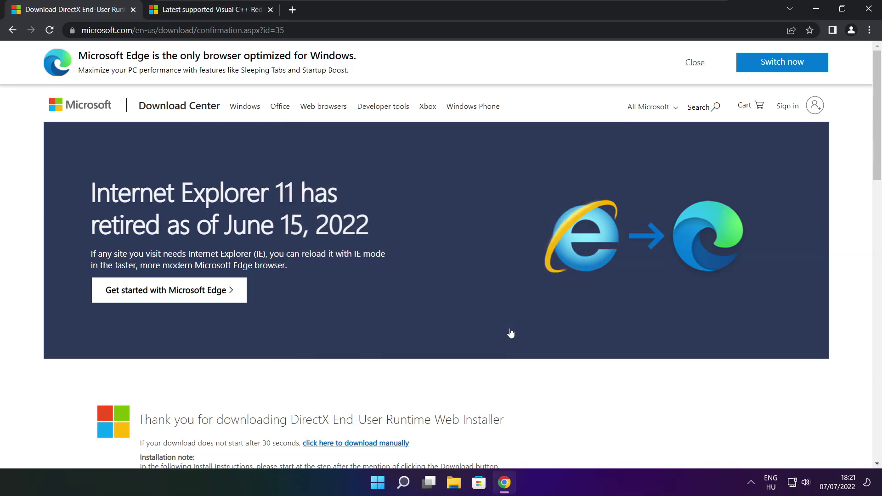
Step: Close the DirectX tab and bring the Visual Studio 2015–2022 redistributable table into view
{"action": "left_click", "coordinate": [133, 11]}
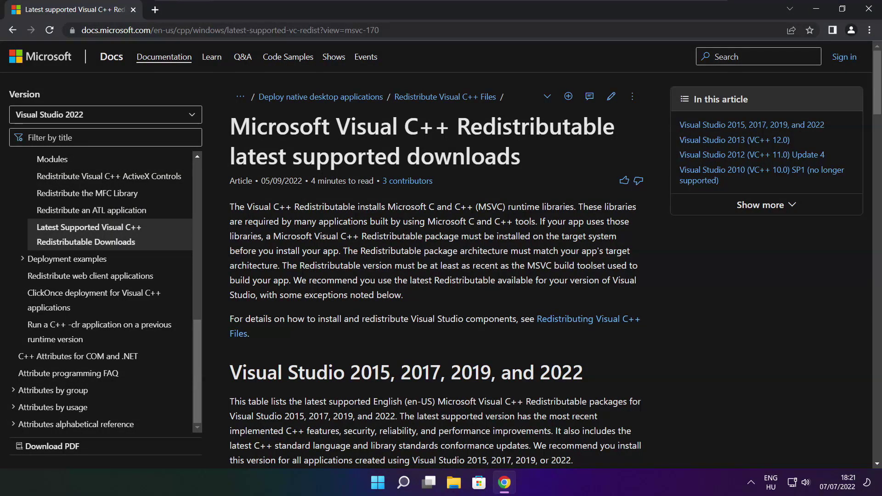
{"action": "mouse_move", "coordinate": [381, 29]}
{"action": "left_mouse_down"}
{"action": "mouse_move", "coordinate": [81, 29]}
{"action": "mouse_move", "coordinate": [380, 30]}
{"action": "left_mouse_up"}
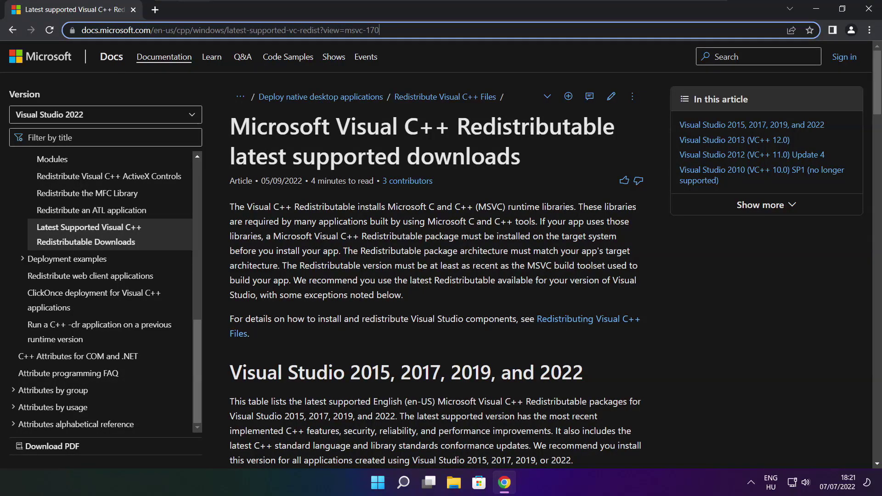
{"action": "left_click", "coordinate": [437, 56]}
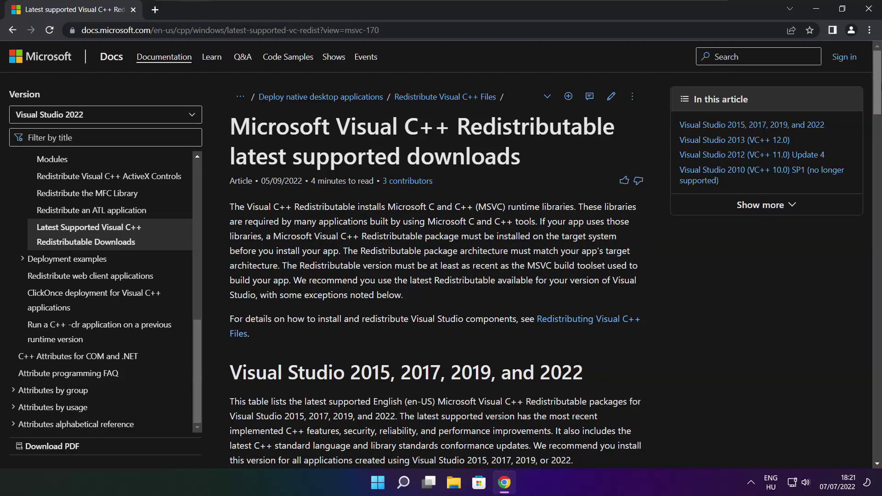
{"action": "left_click_drag", "start_coordinate": [878, 87], "coordinate": [873, 147]}
{"action": "scroll", "coordinate": [536, 189], "scroll_direction": "up", "scroll_amount": 2}
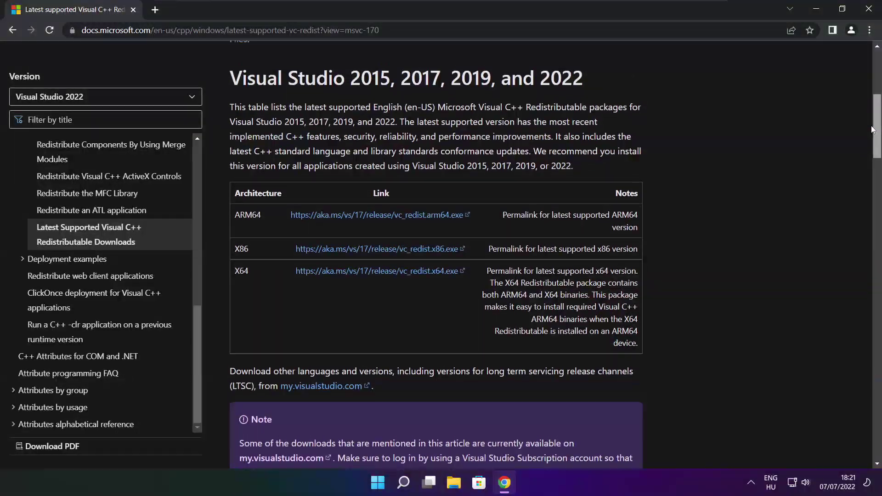
{"action": "left_click_drag", "start_coordinate": [234, 227], "coordinate": [593, 316]}
{"action": "left_click", "coordinate": [593, 316]}
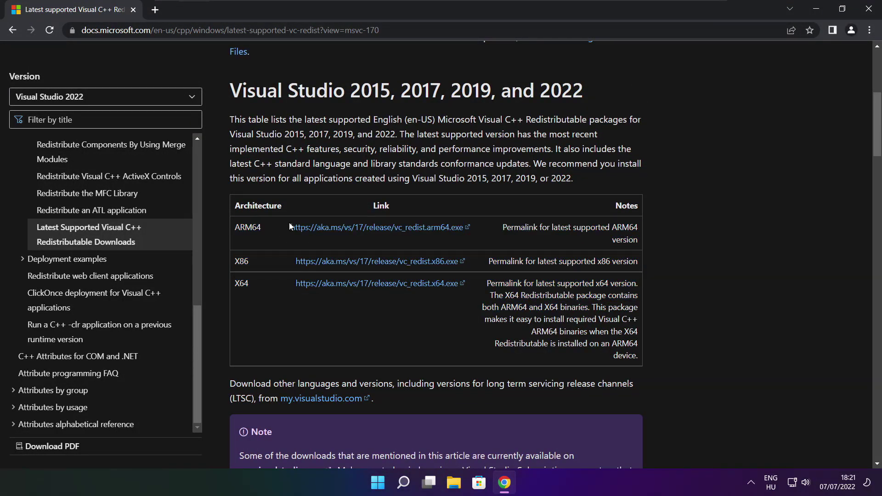
Step: Download the ARM64, x86 and x64 vc_redist installers
{"action": "left_click", "coordinate": [366, 228]}
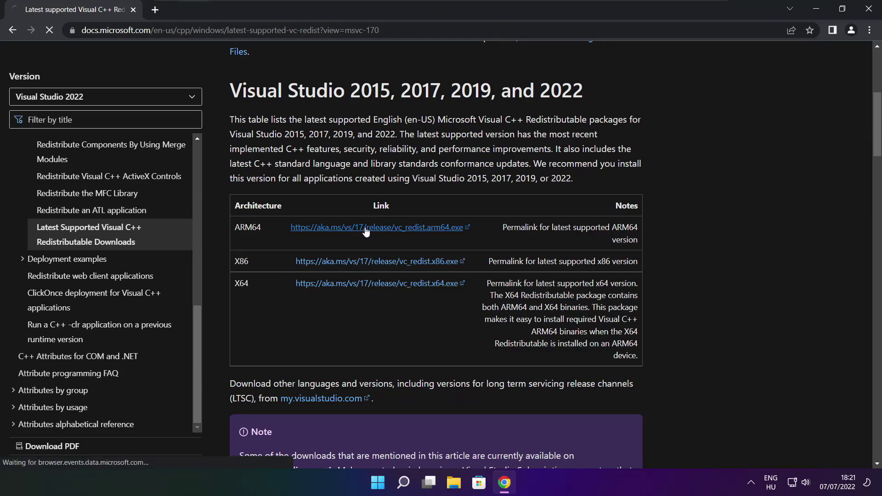
{"action": "left_click", "coordinate": [363, 264]}
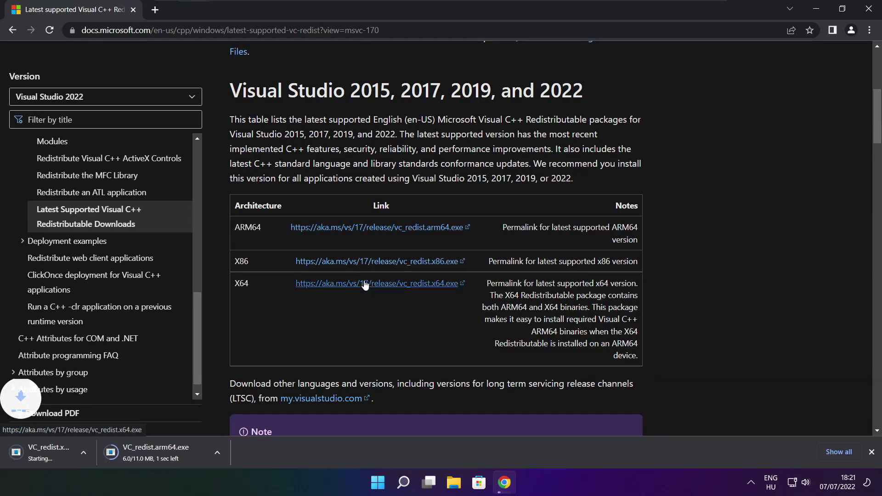
{"action": "left_click", "coordinate": [363, 284]}
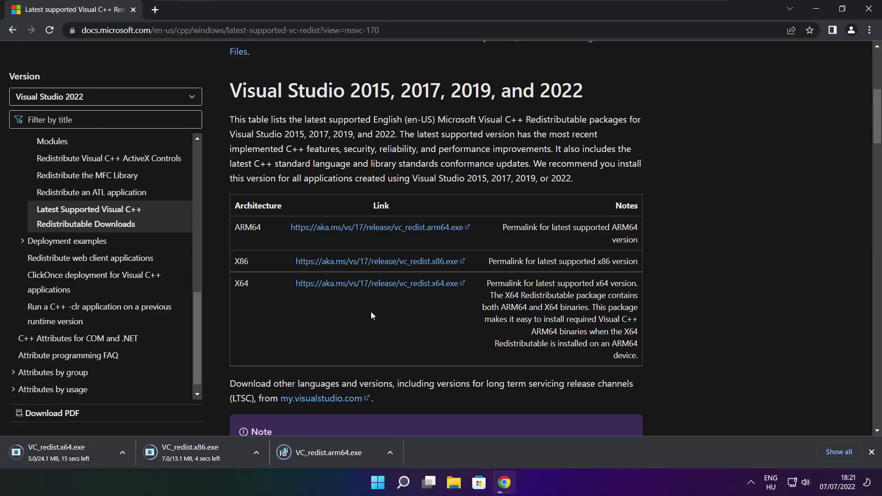
Step: Try installing the ARM64 redistributable, then dismiss it after it fails as unsupported
{"action": "left_click", "coordinate": [335, 454]}
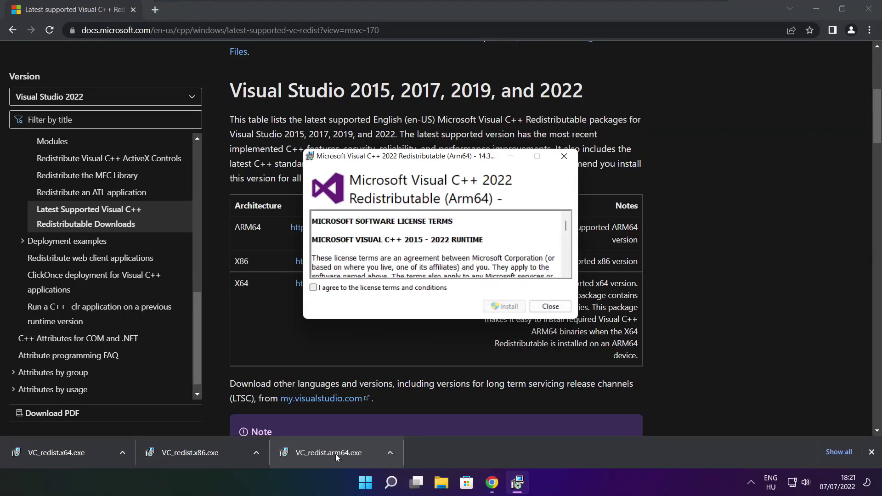
{"action": "left_click_drag", "start_coordinate": [565, 228], "coordinate": [566, 269]}
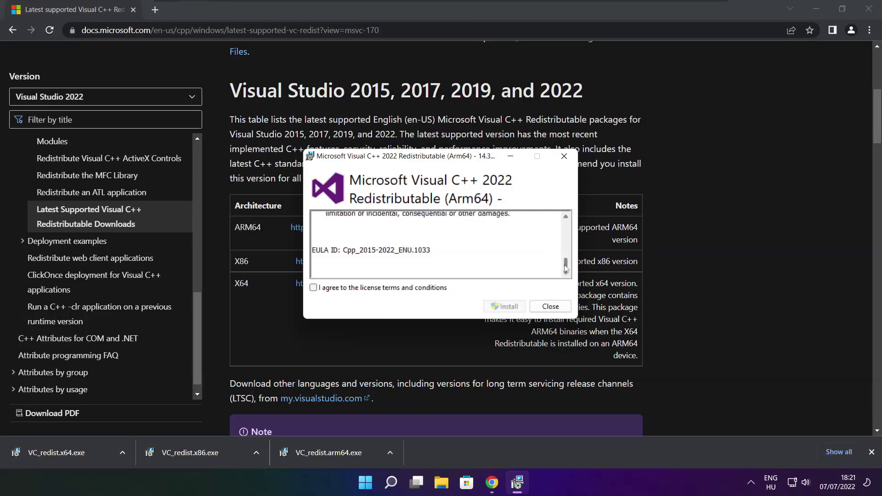
{"action": "left_click", "coordinate": [313, 288]}
{"action": "left_click", "coordinate": [500, 307]}
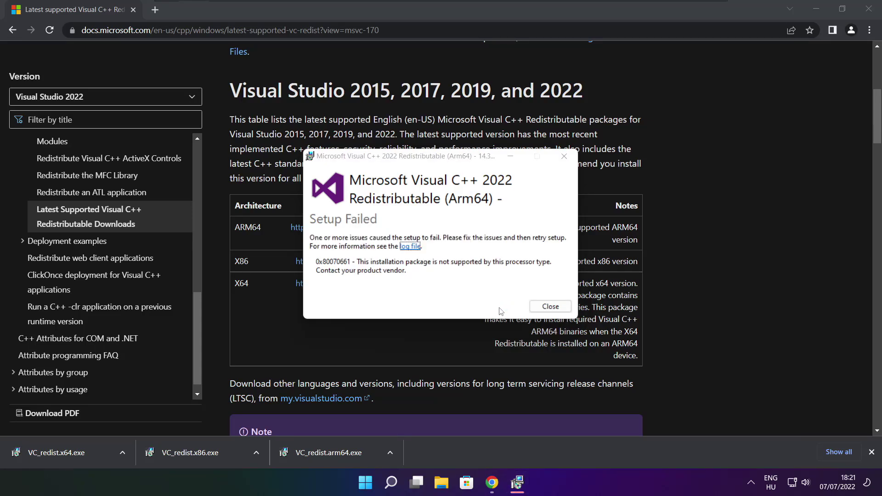
{"action": "left_click", "coordinate": [537, 308]}
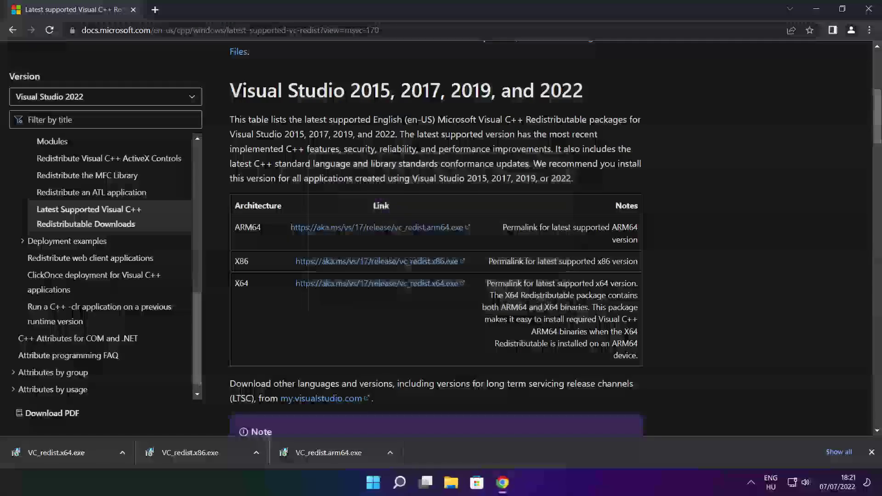
Step: Install the x86 Visual C++ 2015-2022 redistributable
{"action": "left_click", "coordinate": [208, 453]}
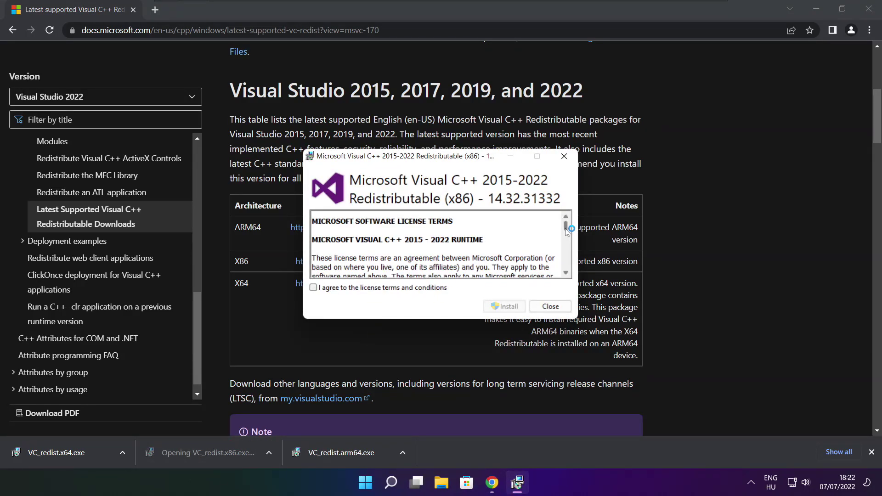
{"action": "left_click_drag", "start_coordinate": [566, 229], "coordinate": [566, 264]}
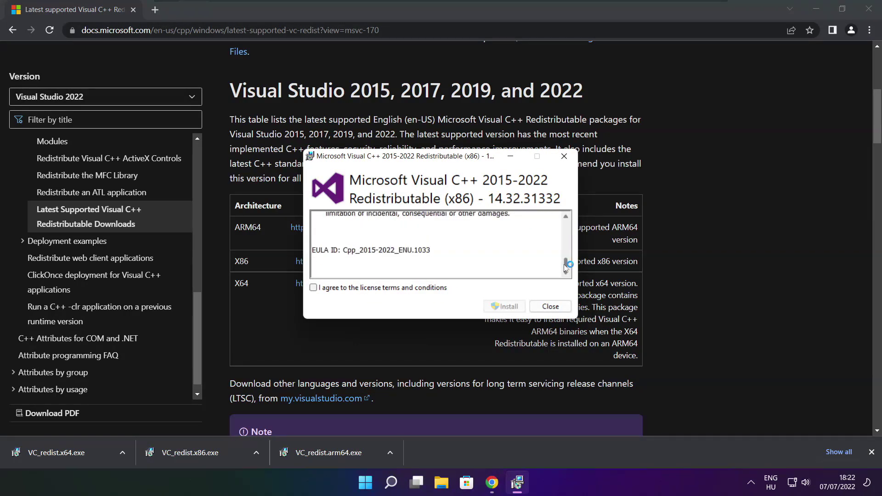
{"action": "left_click", "coordinate": [314, 288]}
{"action": "left_click", "coordinate": [505, 306]}
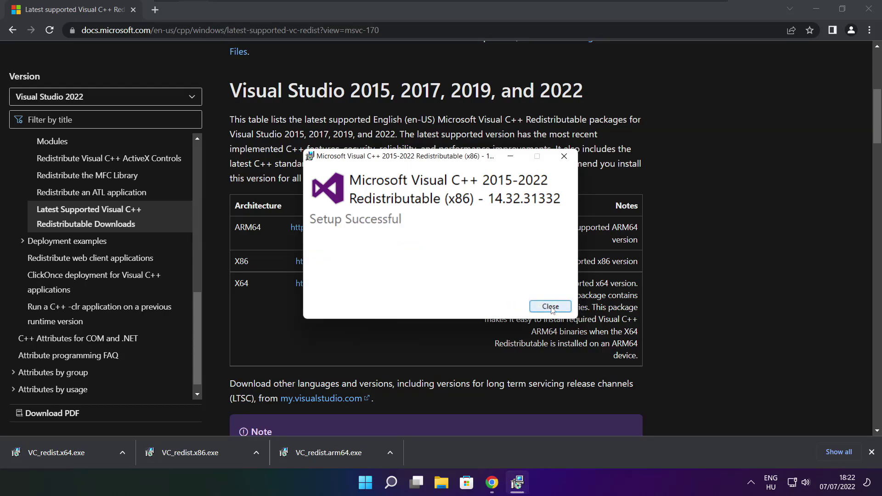
{"action": "left_click", "coordinate": [551, 307]}
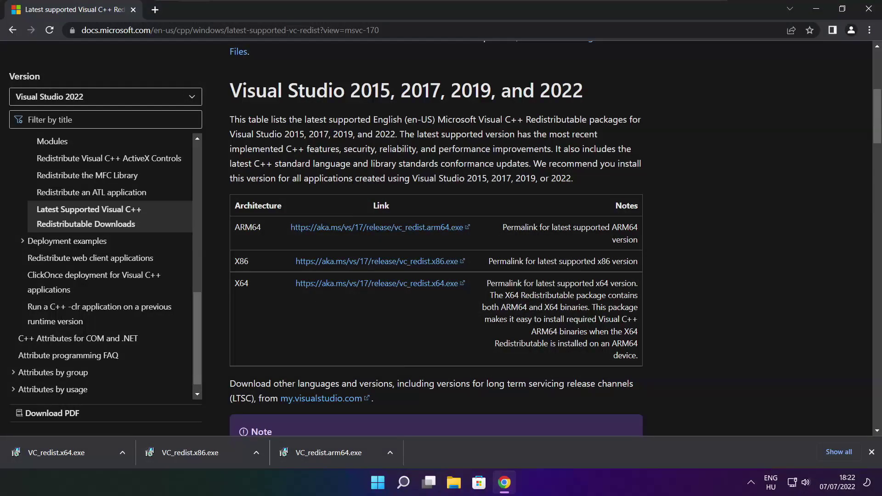
Step: Install the x64 Visual C++ 2015-2022 redistributable (14.32.31332)
{"action": "left_click", "coordinate": [72, 453]}
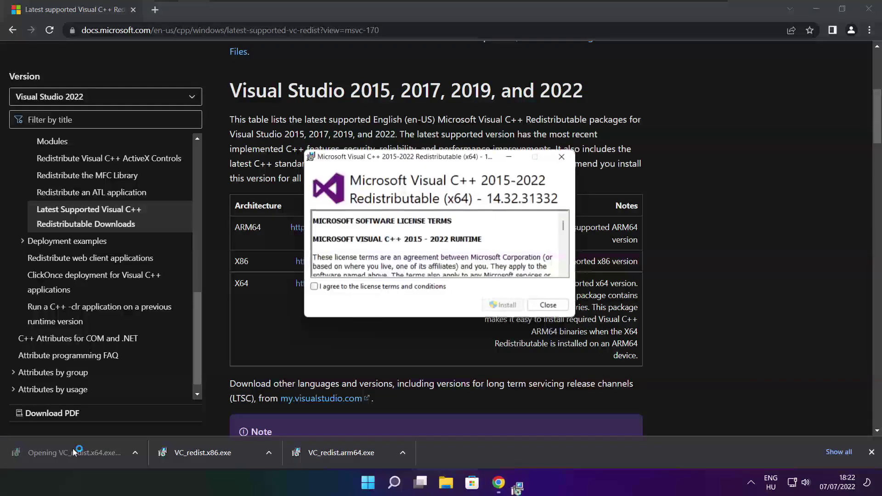
{"action": "left_click_drag", "start_coordinate": [566, 225], "coordinate": [566, 265]}
{"action": "left_click", "coordinate": [314, 287]}
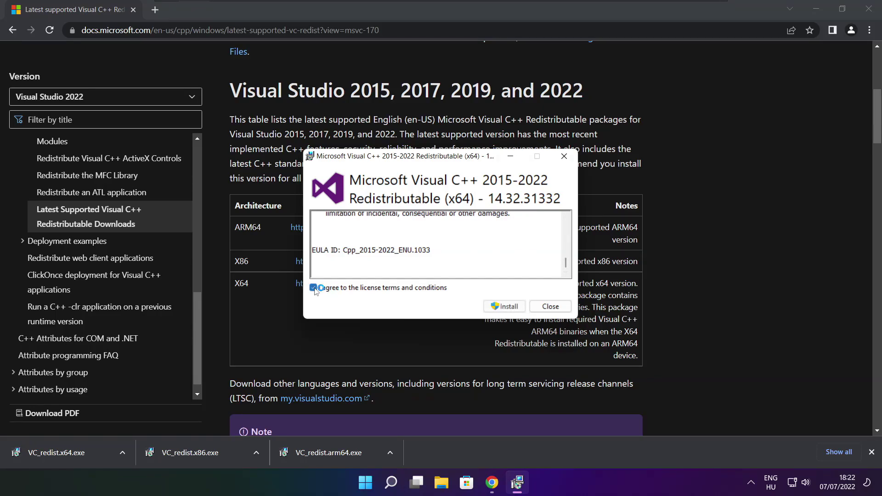
{"action": "left_click", "coordinate": [505, 306]}
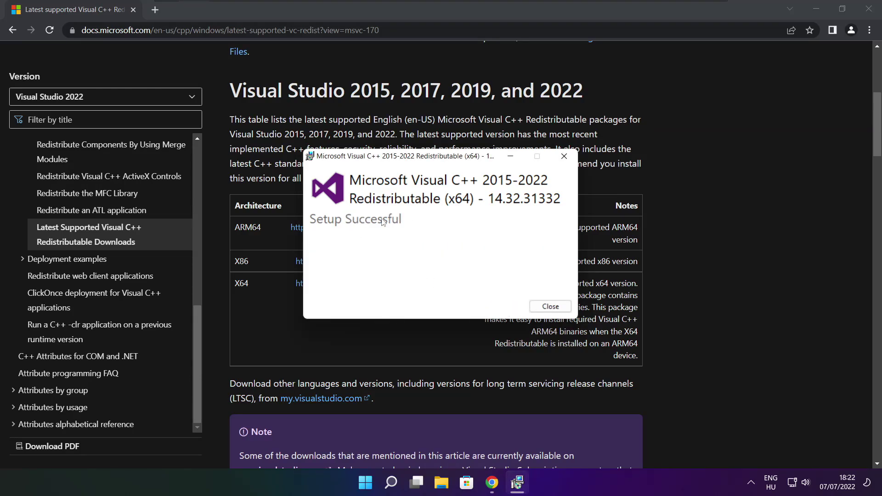
{"action": "left_click", "coordinate": [551, 308]}
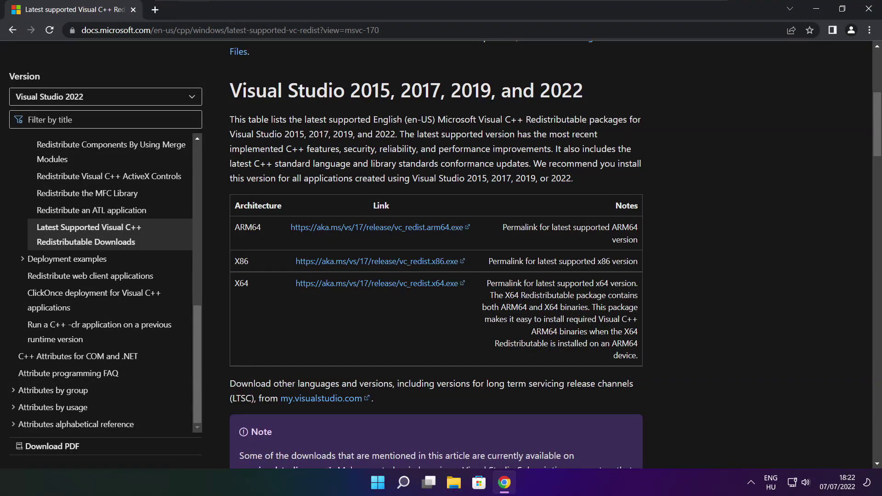
Step: Close Chrome and show the Start menu's Sleep, Shut down and Restart options
{"action": "left_click", "coordinate": [870, 12]}
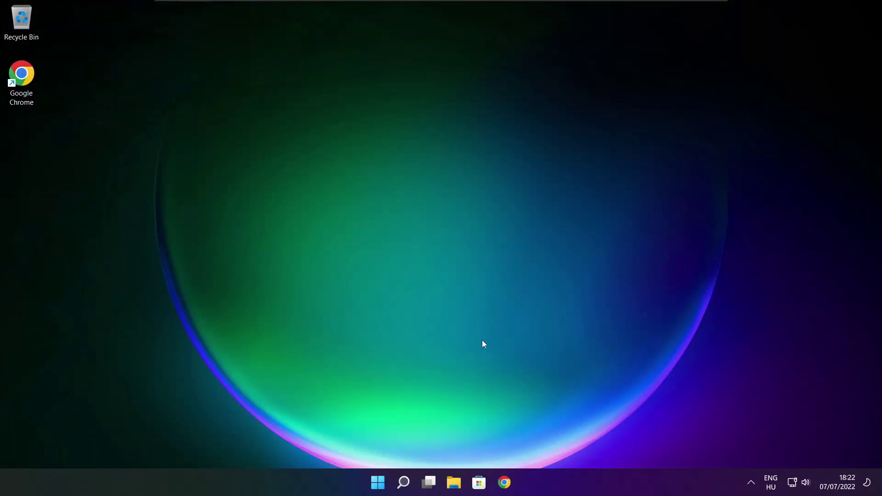
{"action": "left_click", "coordinate": [378, 488]}
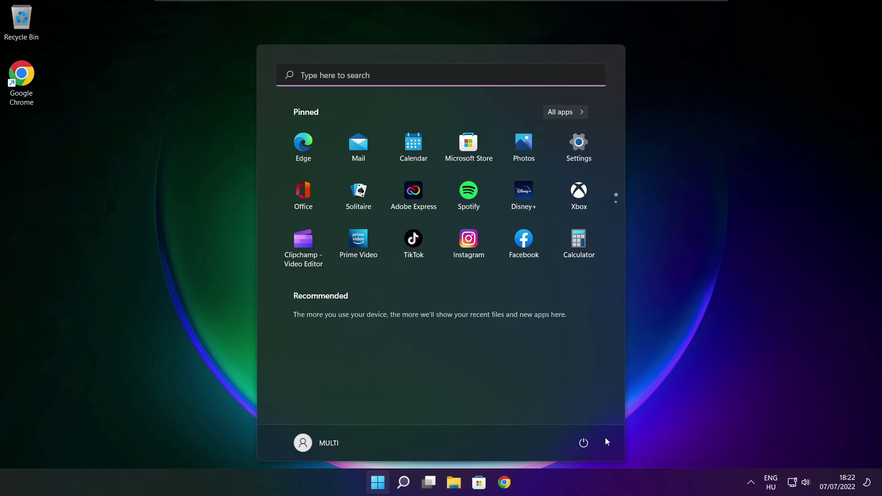
{"action": "left_click", "coordinate": [582, 446]}
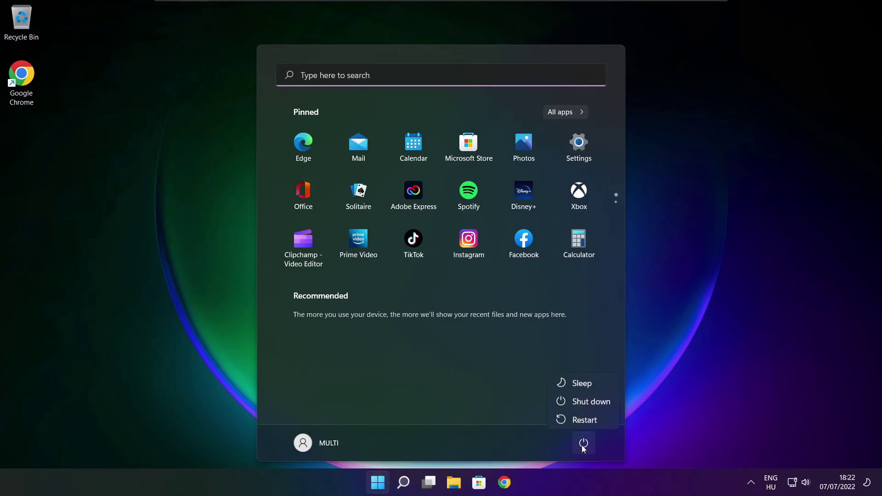